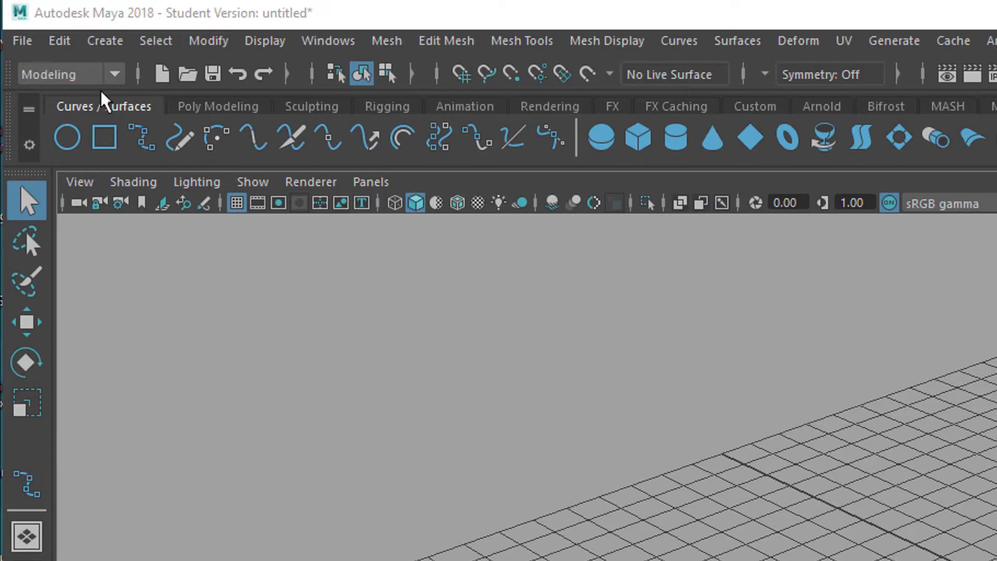
- Keep the Modeling menu set active and bring up the curve commands
click(115, 75)
click(39, 98)
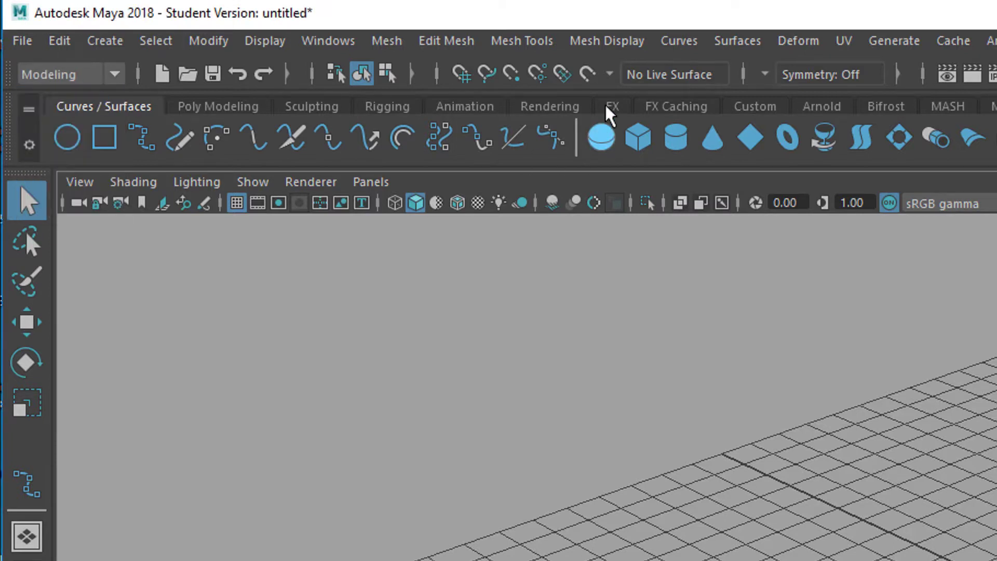
click(679, 42)
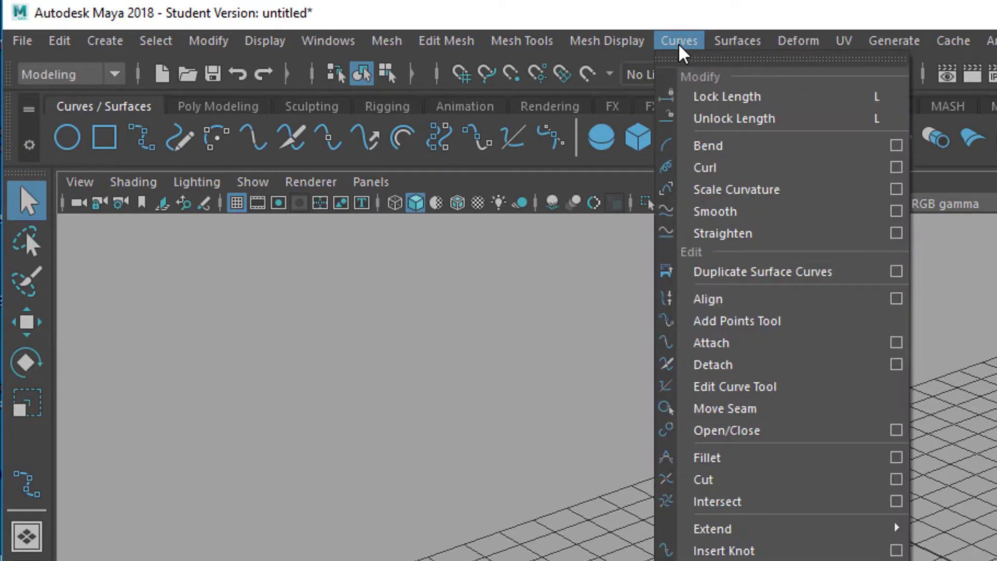
- Draw an eight-point wavy EP curve across the ground grid and tumble the view
click(679, 42)
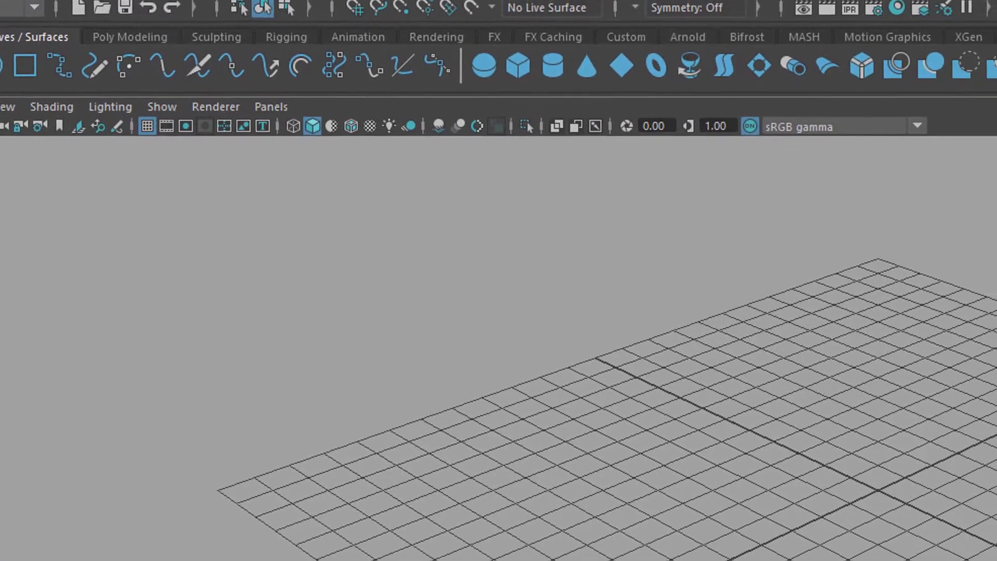
click(594, 397)
click(751, 376)
click(845, 500)
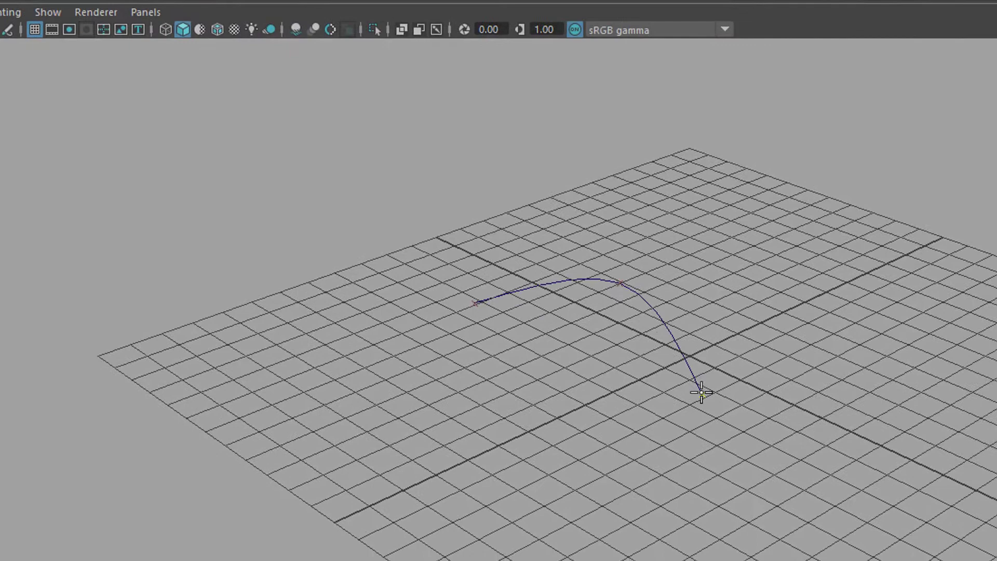
click(984, 540)
click(900, 398)
click(961, 356)
click(953, 419)
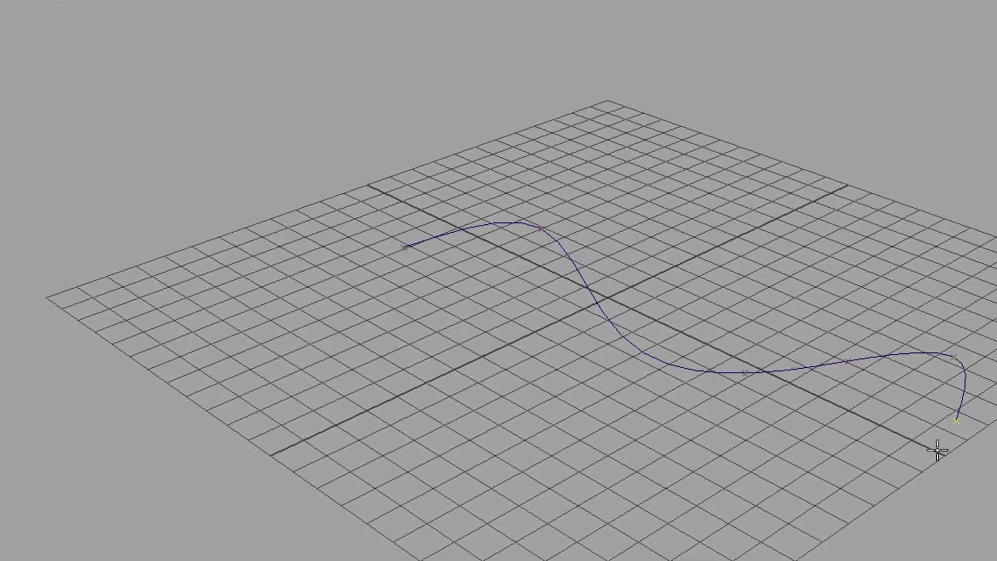
click(933, 450)
key(Return)
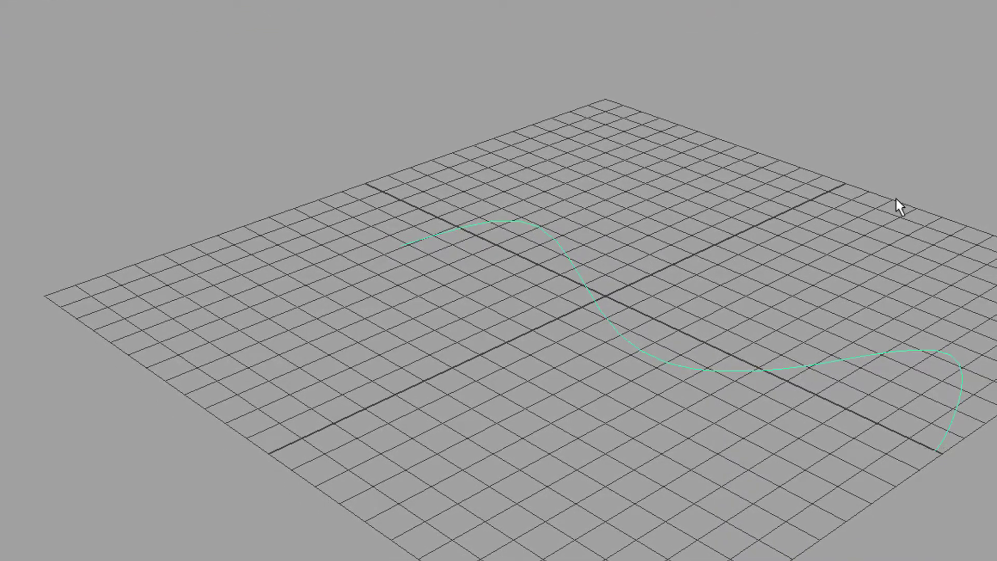
alt+drag(789, 302, 811, 338)
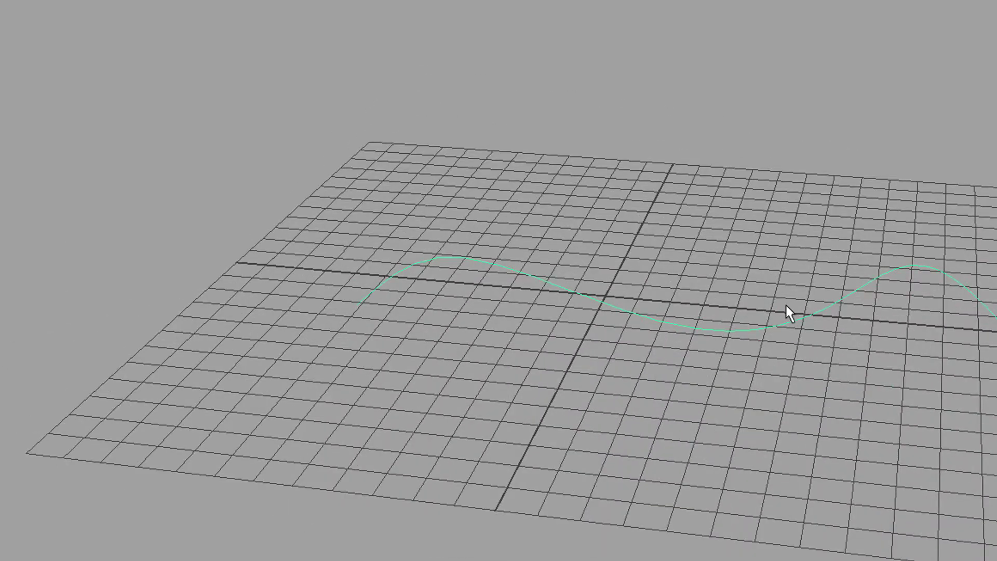
- Lift two of the curve's control vertices up the Y axis, then return to object mode
key(F8)
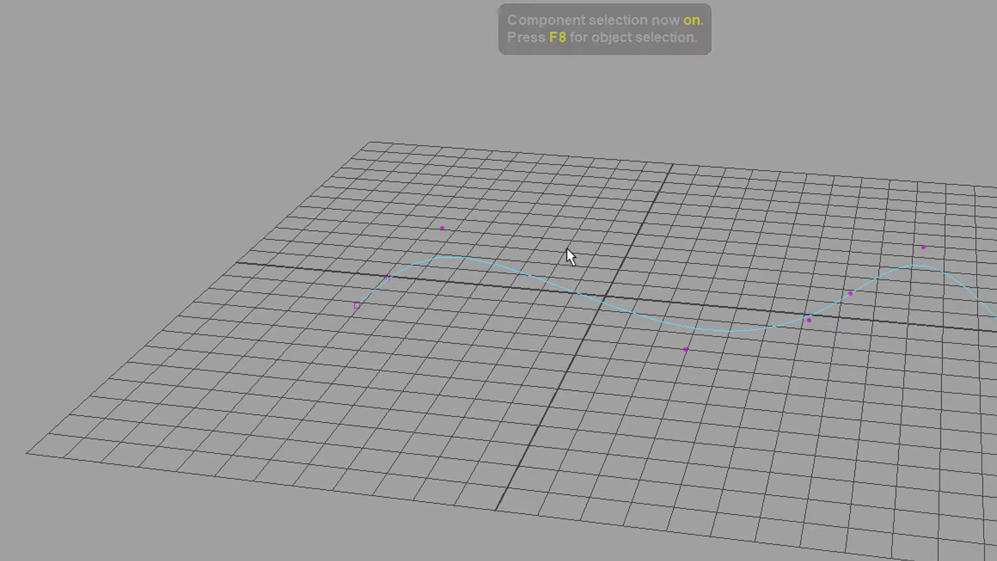
drag(701, 398, 704, 399)
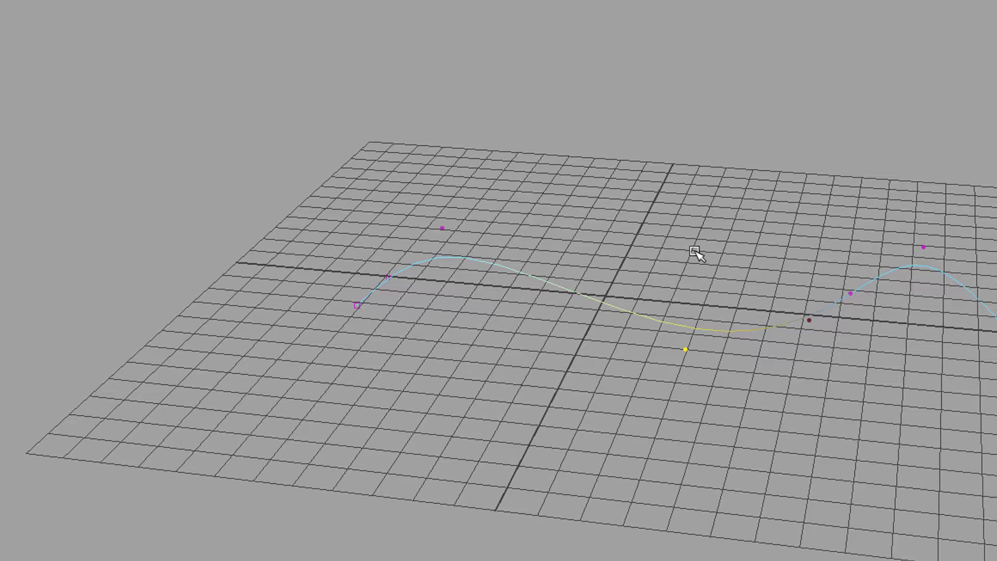
key(w)
drag(692, 281, 694, 139)
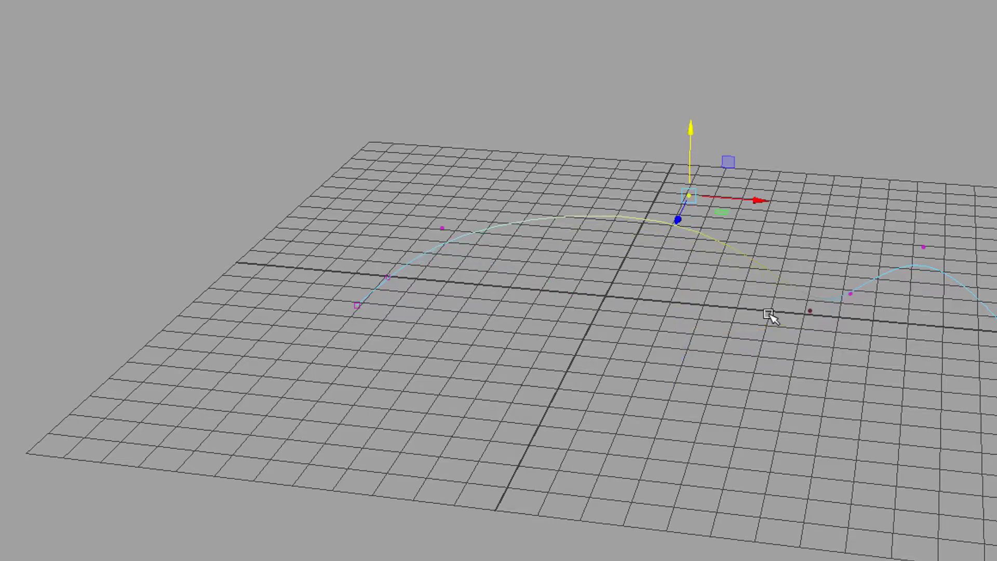
alt+drag(772, 315, 708, 404)
drag(685, 321, 571, 403)
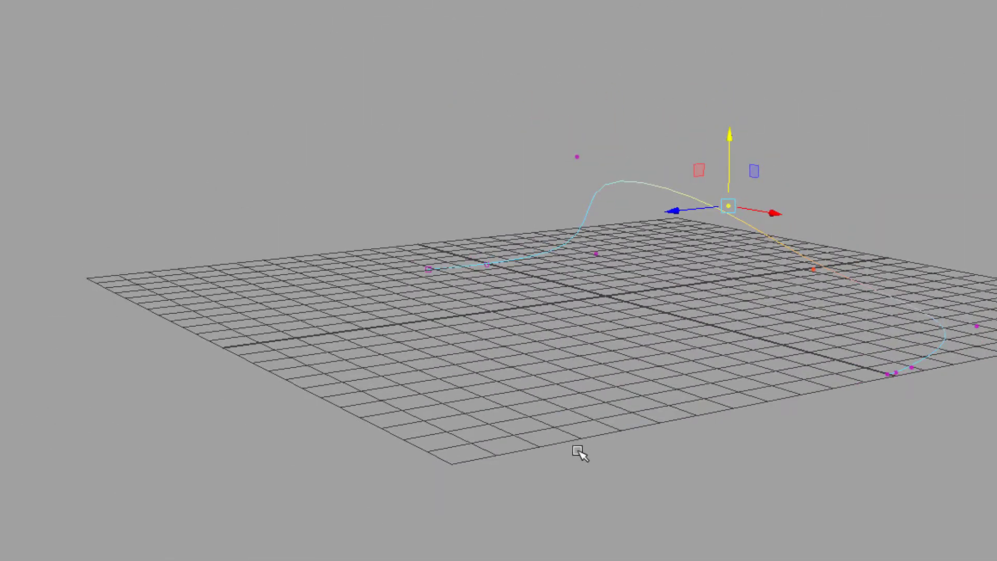
key(F8)
alt+drag(638, 400, 608, 332)
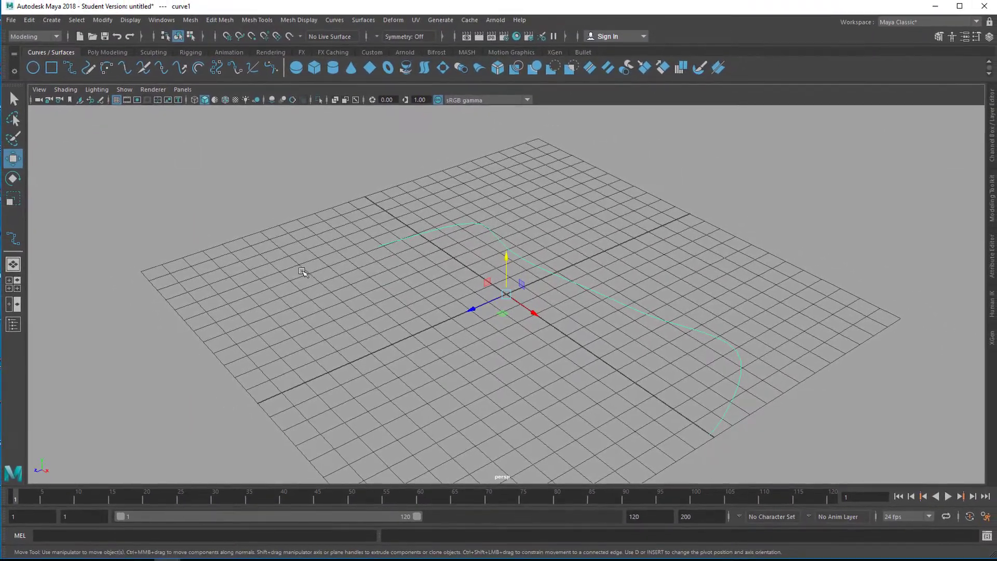
- Tilt the curve around its X axis with the Rotate tool
alt+right_drag(405, 310, 114, 182)
alt+right_drag(265, 295, 580, 301)
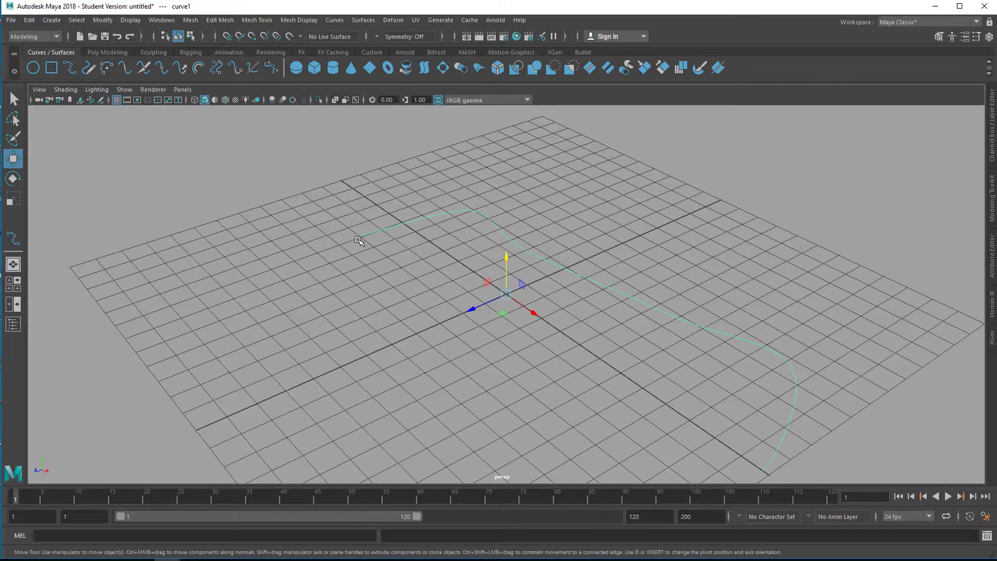
key(e)
drag(491, 273, 513, 280)
- Undo the curve's rotation and slide its pivot along the X and Z axes
key(ctrl+z)
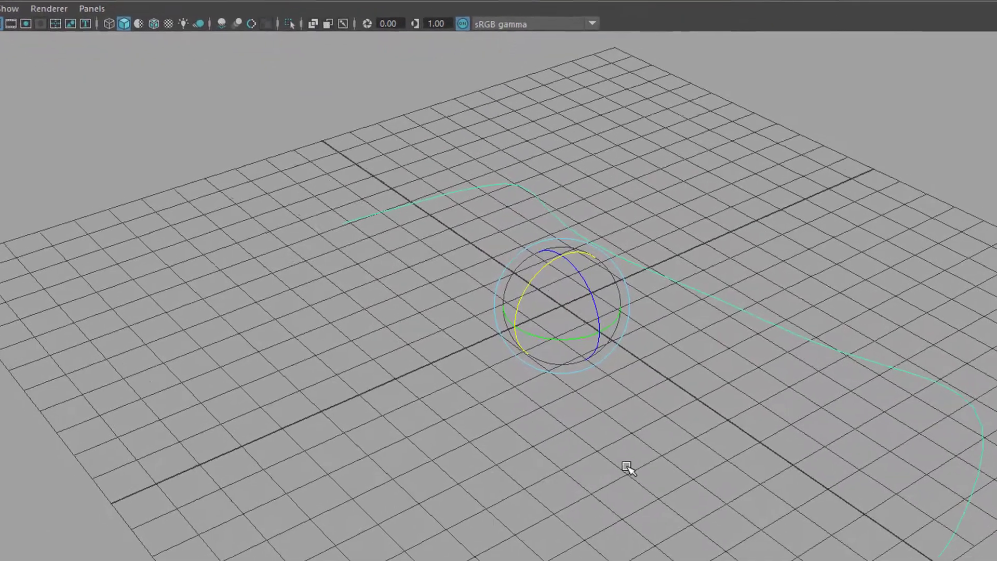
key(w)
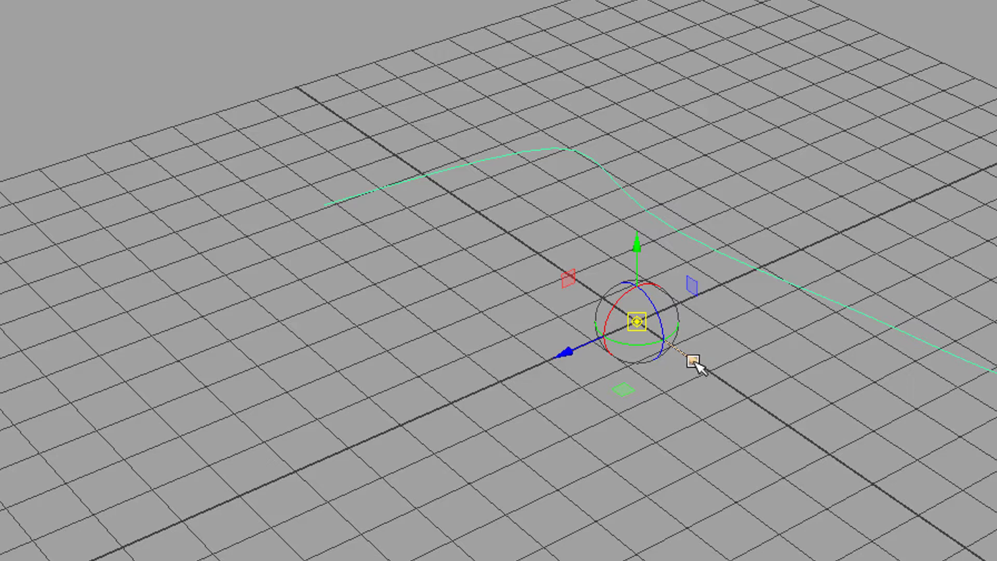
drag(695, 360, 440, 234)
drag(347, 204, 301, 223)
- Snap the curve's pivot onto its starting end point
alt+middle_drag(318, 407, 782, 441)
alt+right_drag(782, 440, 690, 407)
alt+drag(690, 407, 725, 441)
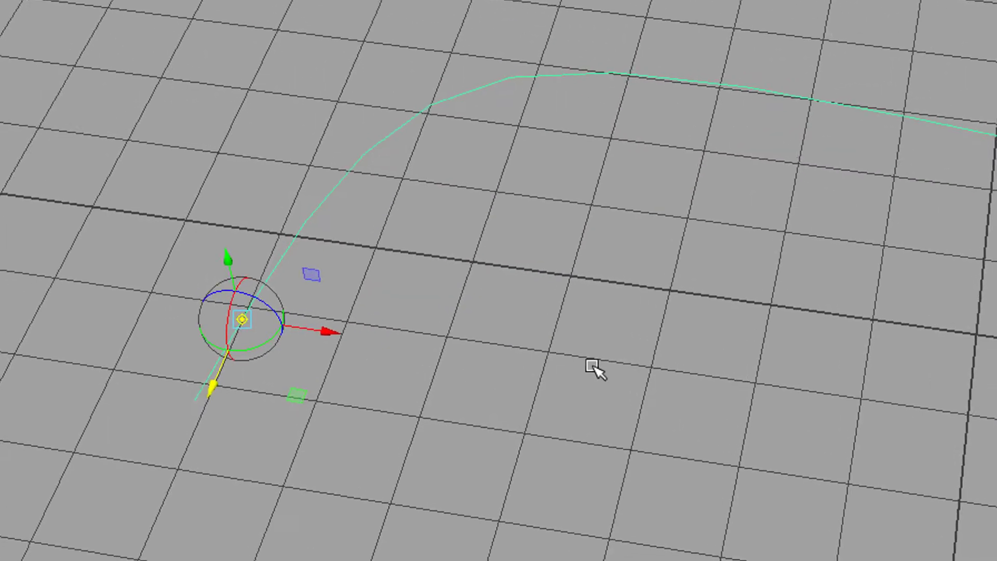
alt+right_drag(596, 367, 612, 341)
alt+drag(612, 341, 878, 422)
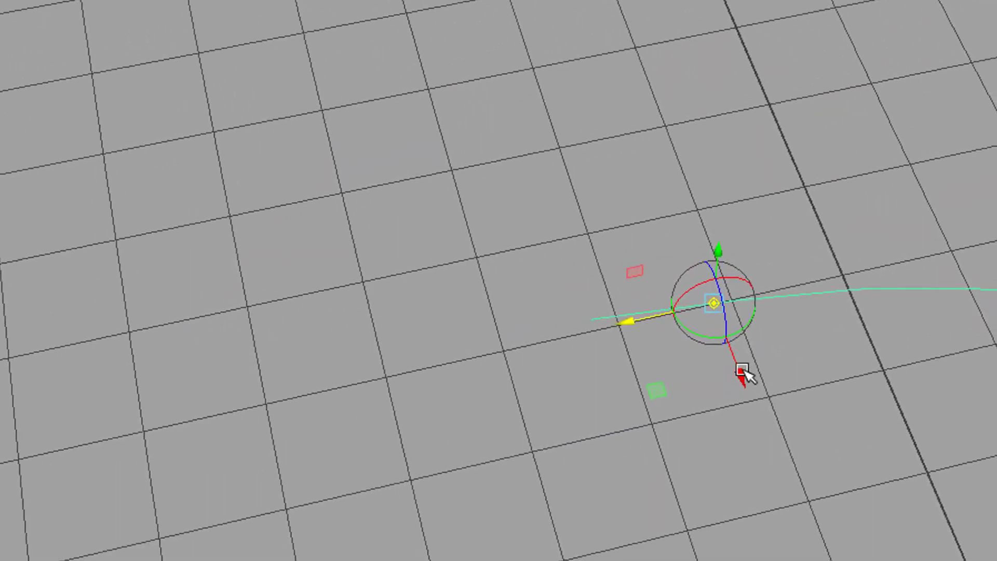
drag(730, 349, 830, 483)
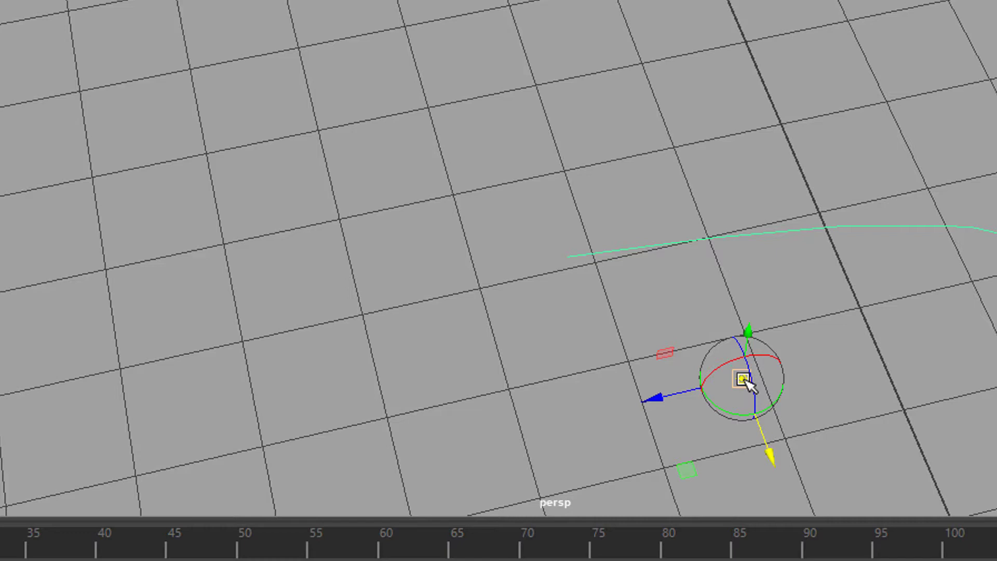
drag(747, 381, 759, 292)
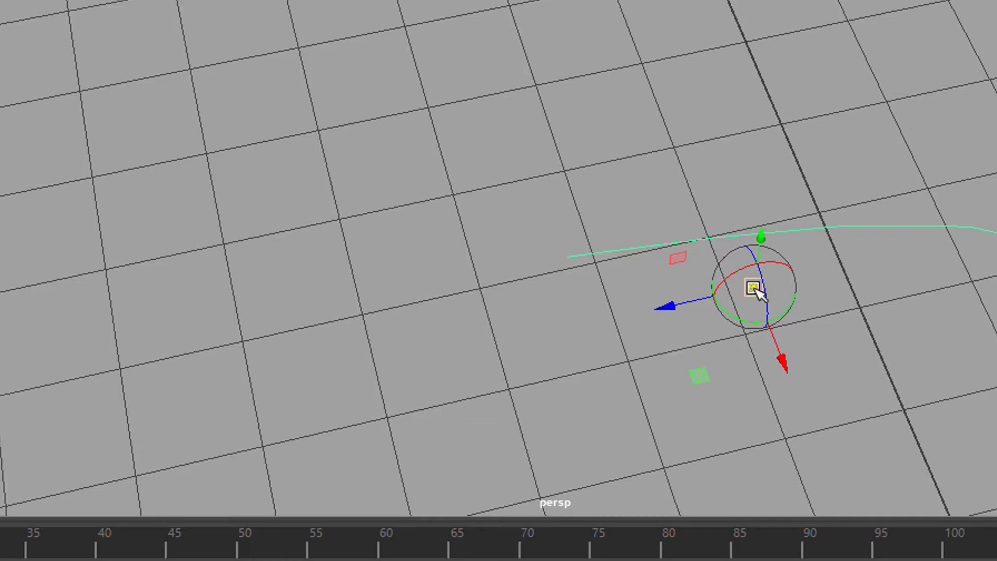
drag(752, 283, 767, 239)
middle_drag(767, 238, 550, 329)
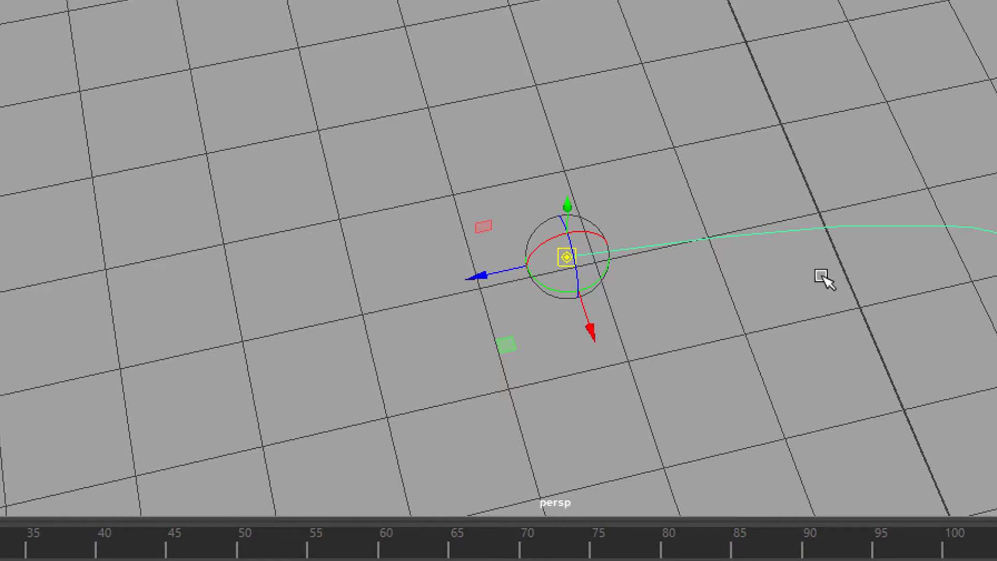
alt+drag(820, 275, 452, 325)
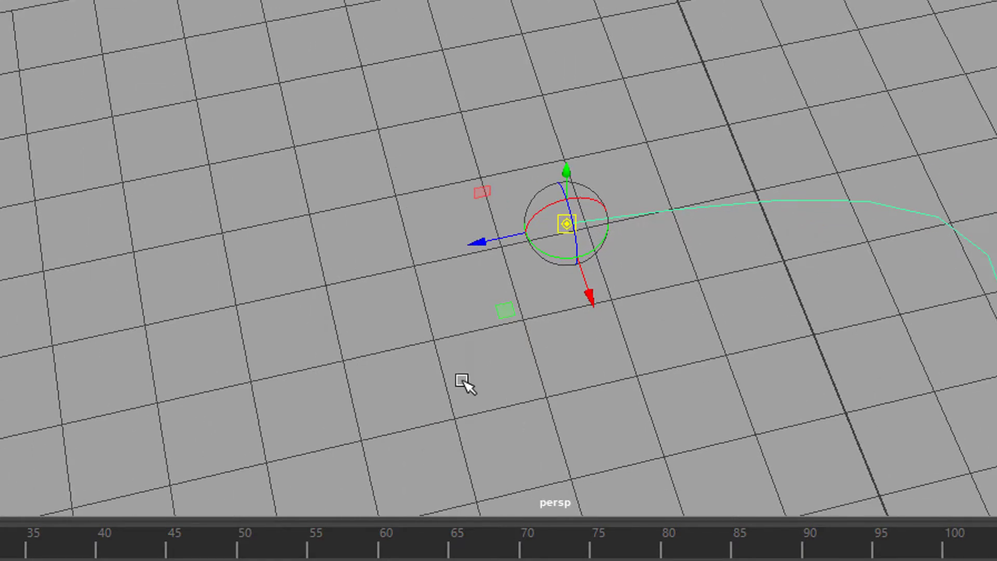
- Rotate the curve about its end-point pivot on X so it arches up off the grid
key(q)
key(e)
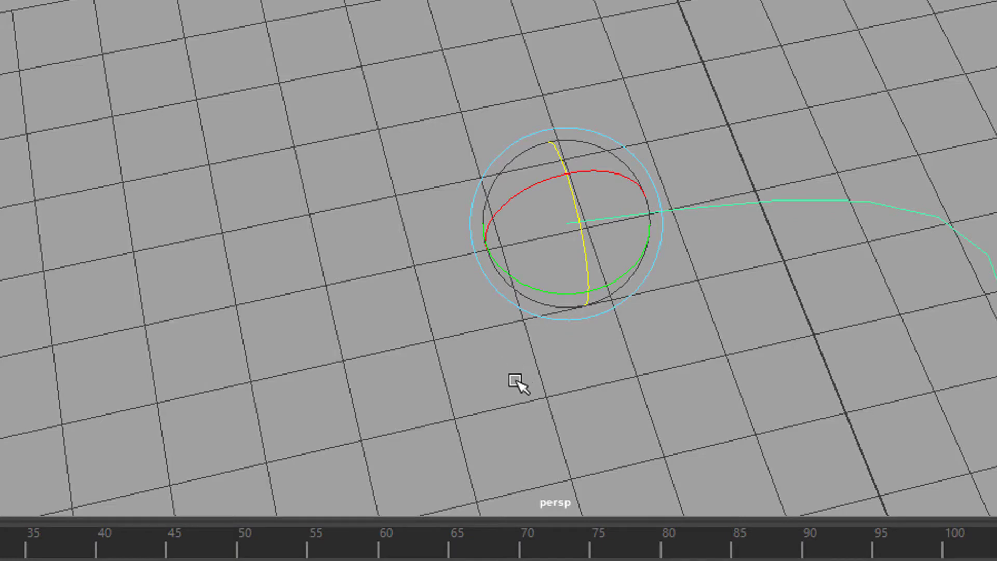
key(w)
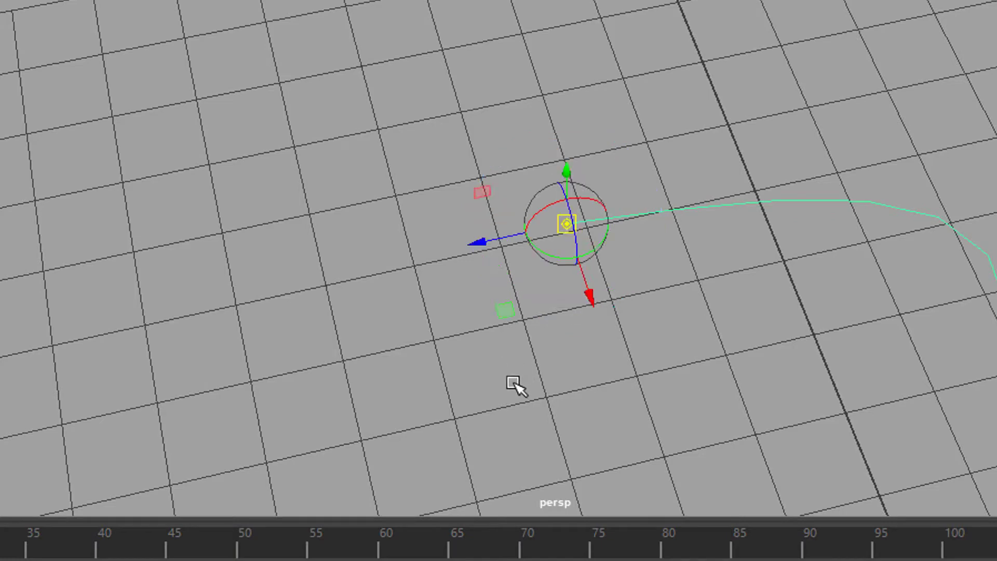
alt+drag(672, 334, 709, 292)
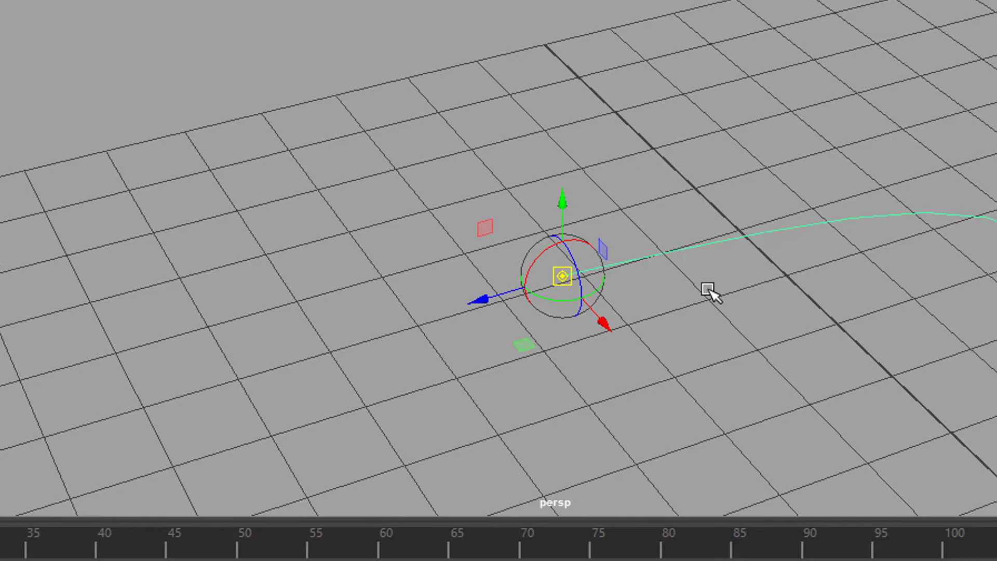
key(e)
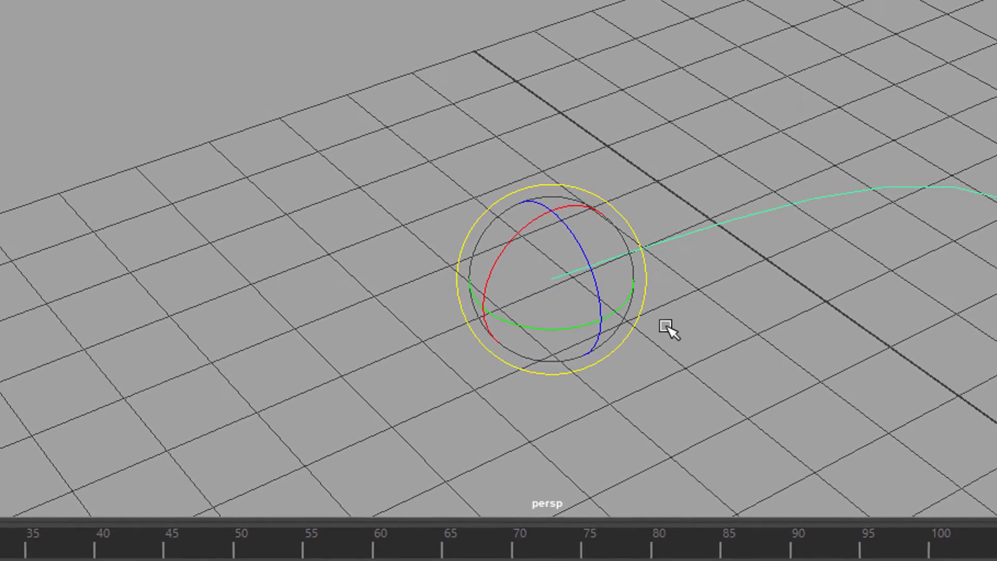
drag(449, 249, 395, 303)
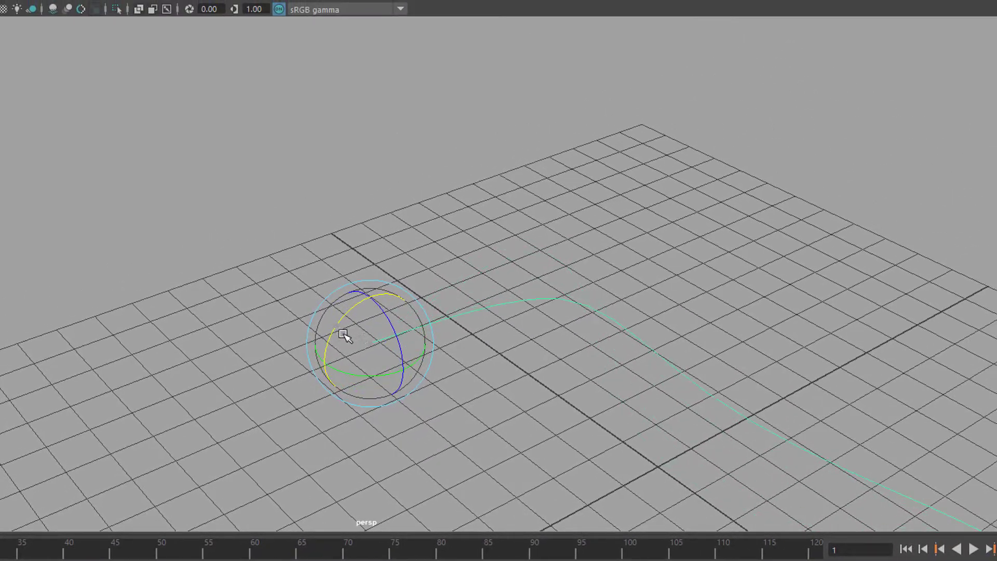
drag(343, 334, 335, 373)
alt+drag(439, 353, 433, 422)
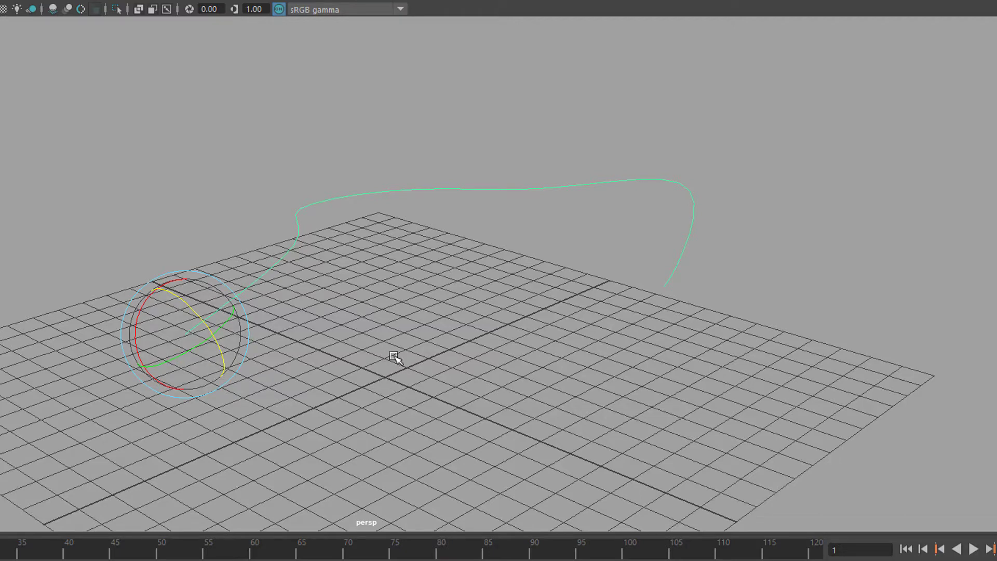
alt+drag(399, 352, 285, 395)
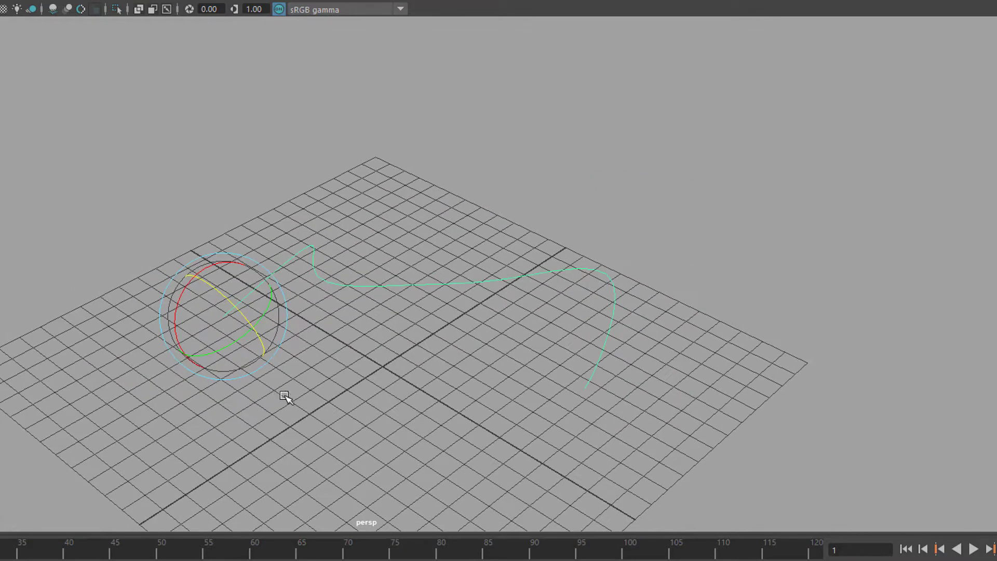
key(w)
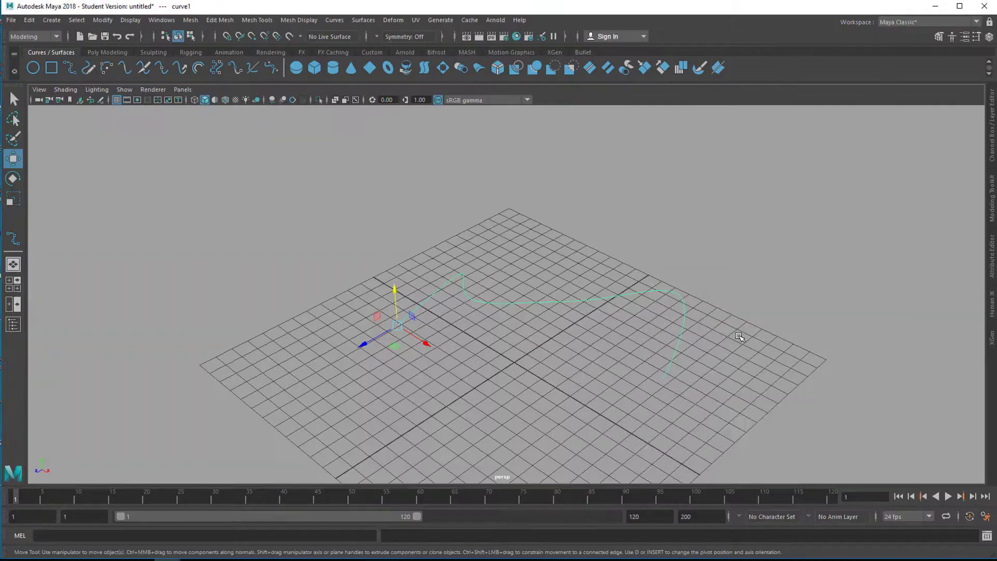
- In the side view, draw a short three-point EP curve beside the S-curve
key(space)
key(space)
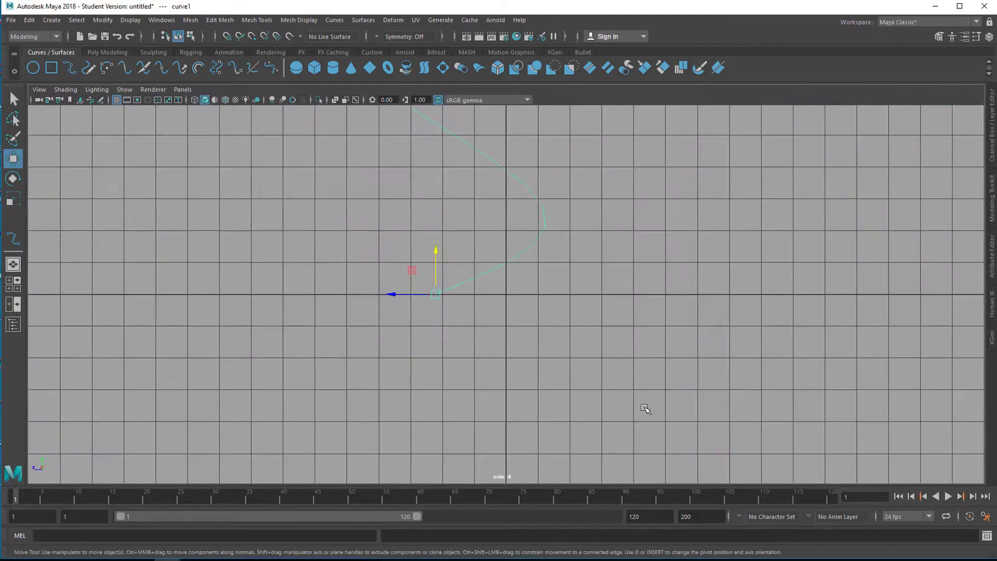
alt+right_drag(688, 334, 574, 349)
alt+middle_drag(574, 349, 507, 436)
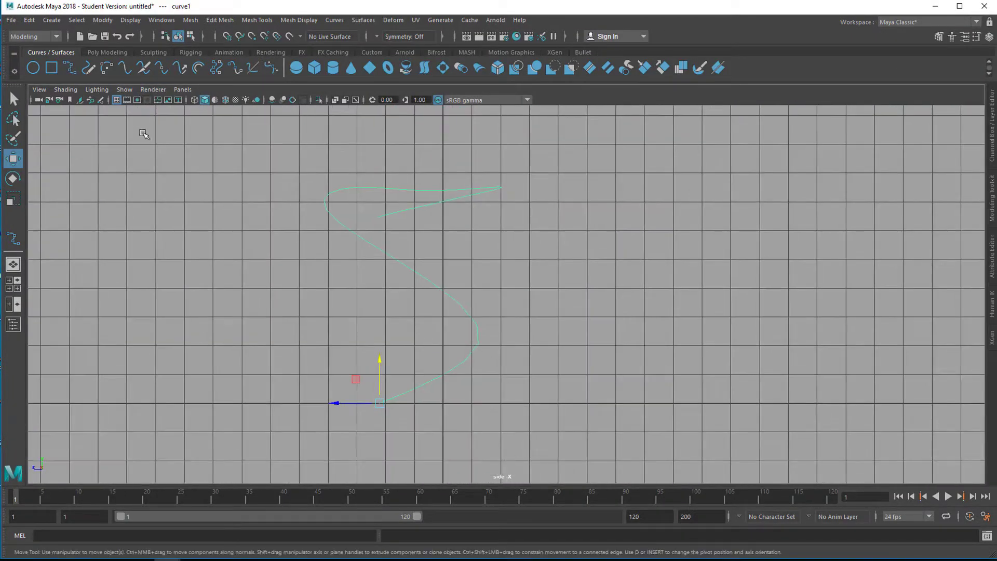
key(y)
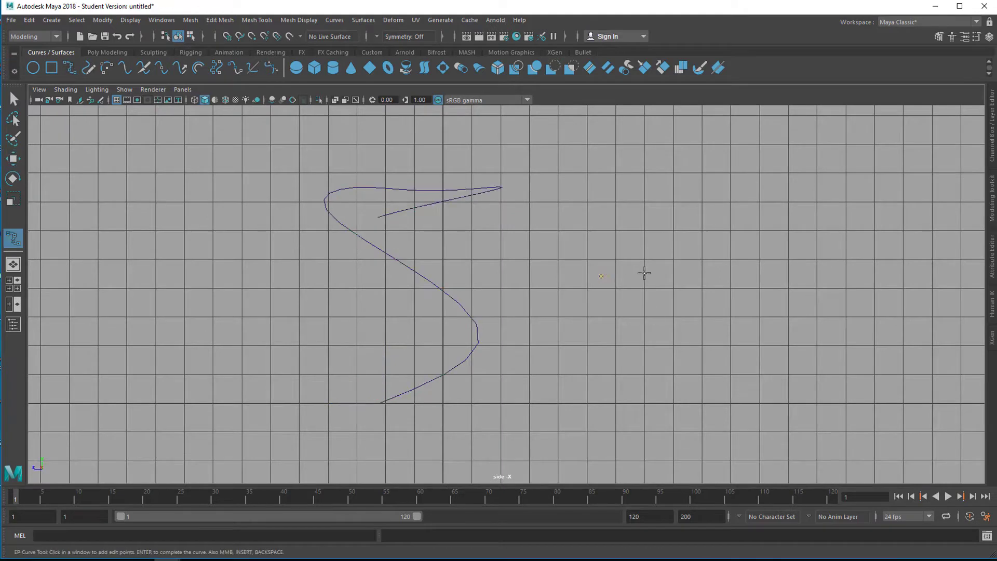
click(668, 272)
click(712, 281)
click(732, 306)
key(Return)
- Back in perspective, add curve1 to the selection alongside the new curve
key(w)
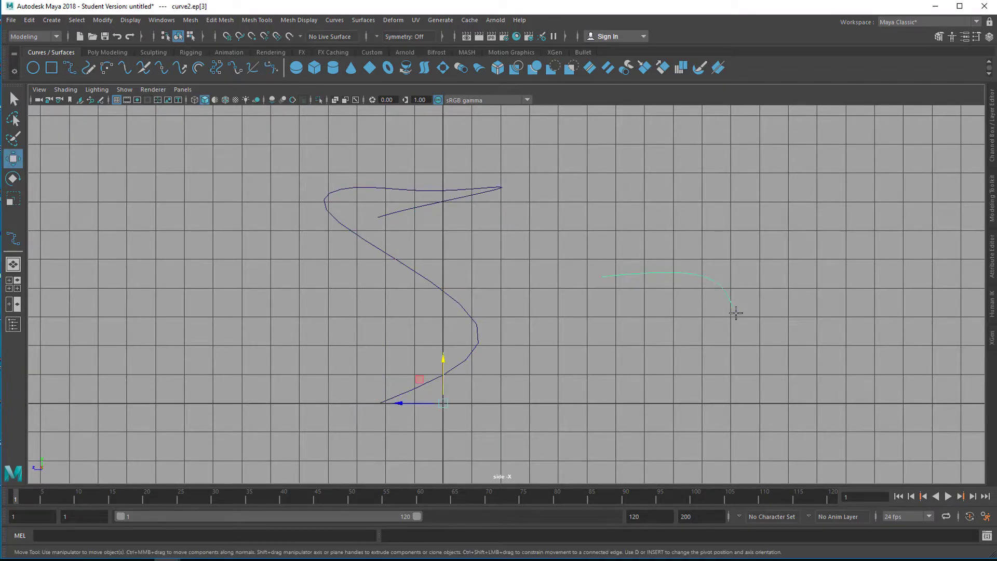
key(space)
key(space)
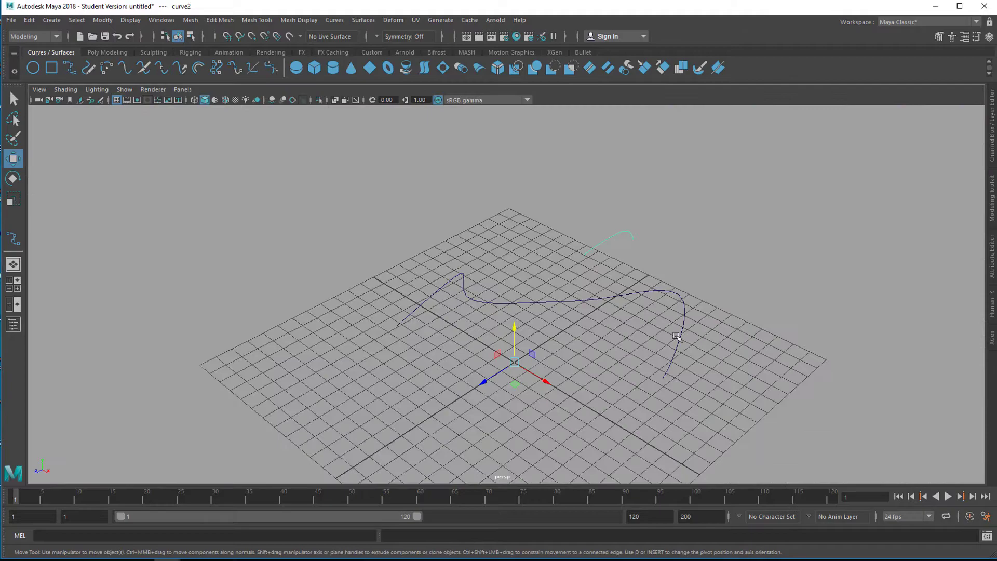
alt+drag(672, 333, 618, 316)
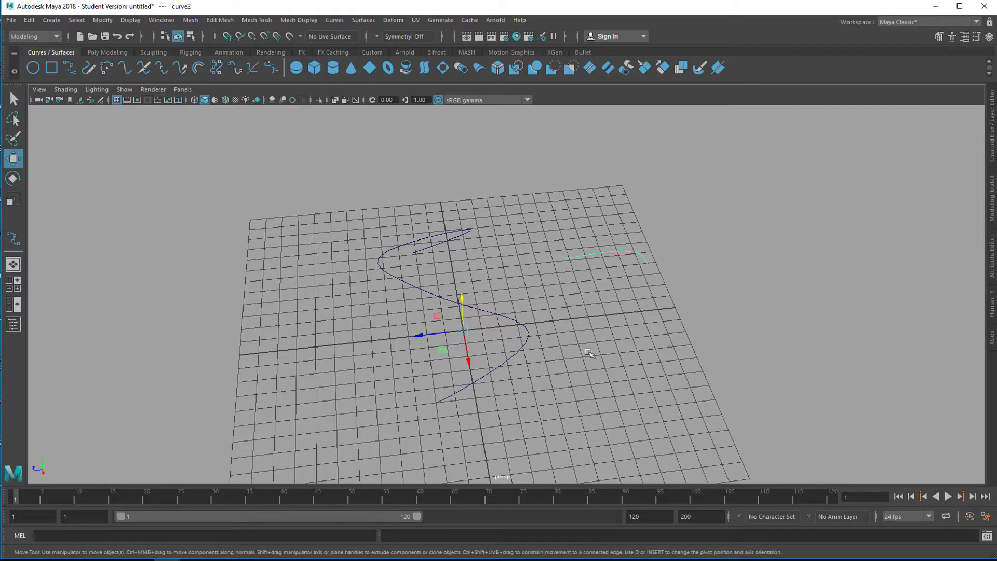
mouse_move(562, 365)
alt+mouse_down()
mouse_move(576, 360)
mouse_move(543, 367)
alt+mouse_up()
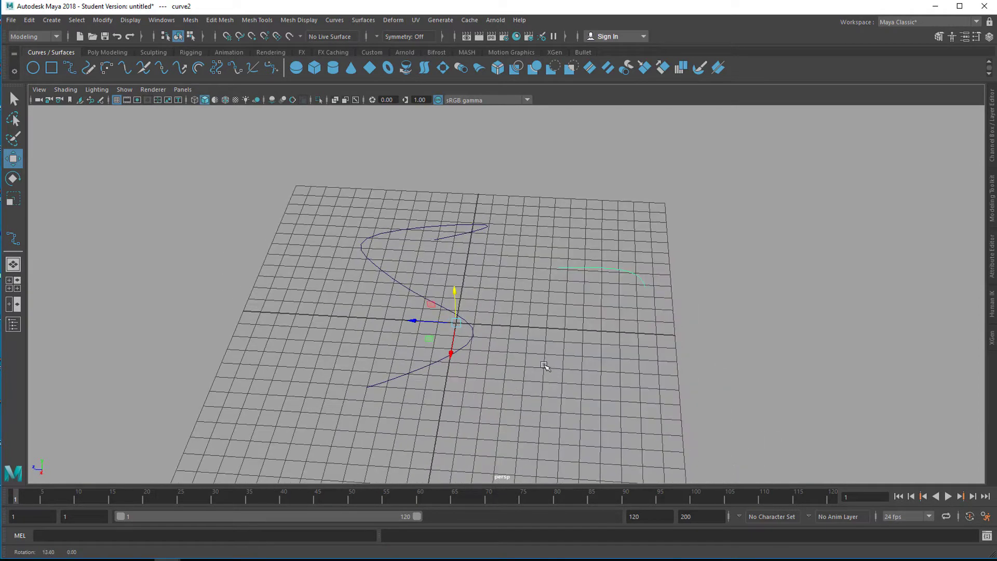
shift+click(380, 260)
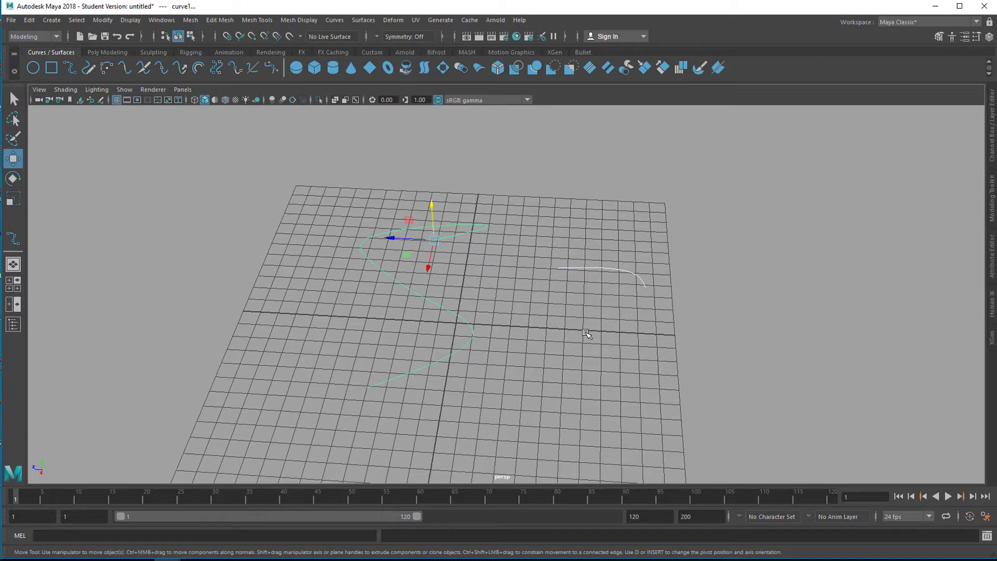
key(q)
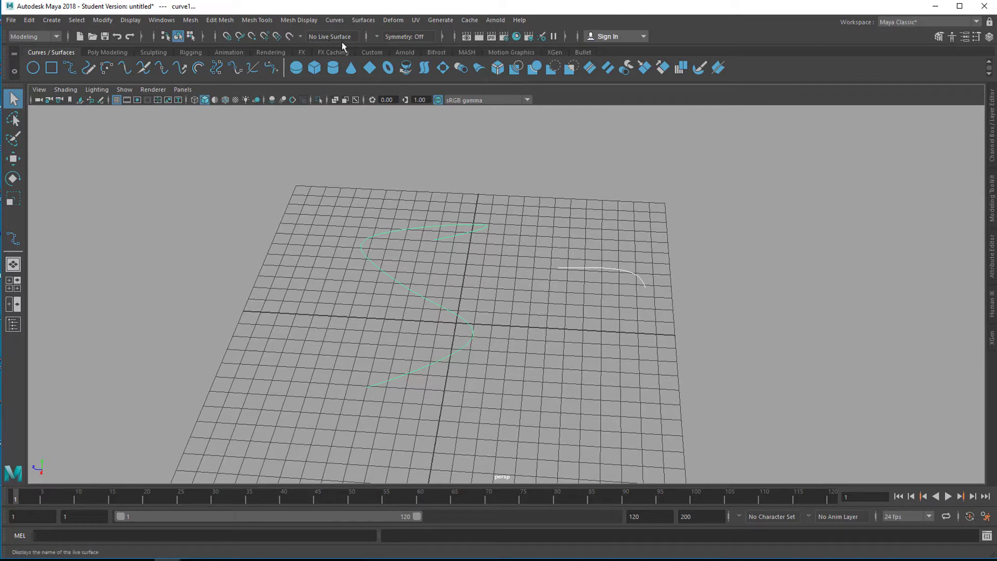
- Set the Attach Curves method to Blend in its options
click(335, 20)
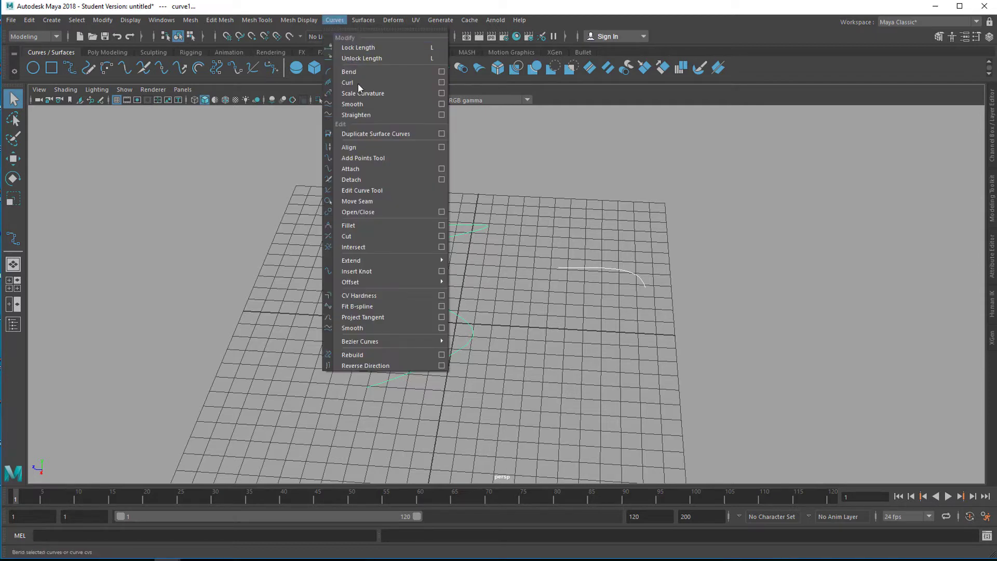
click(441, 168)
click(726, 200)
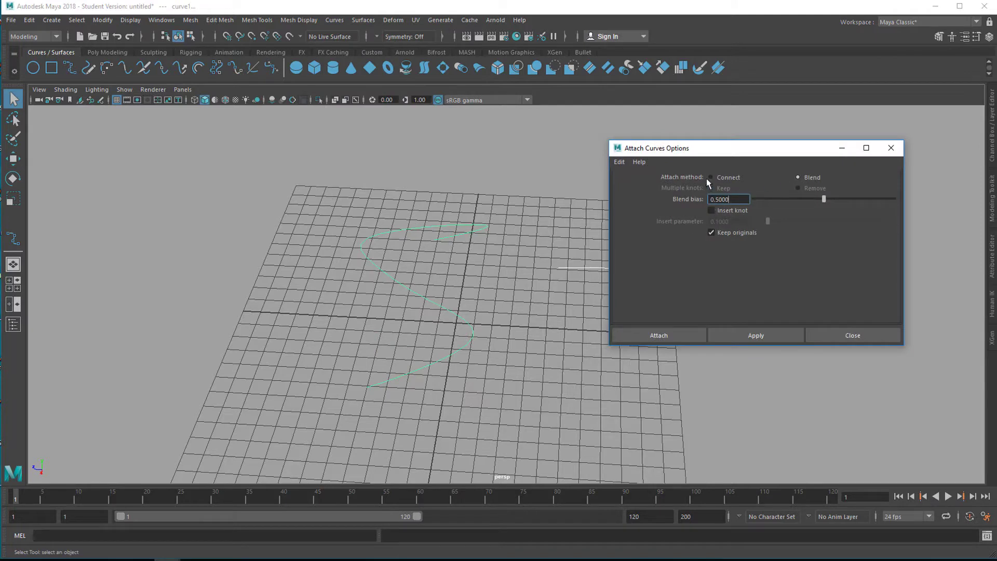
click(854, 335)
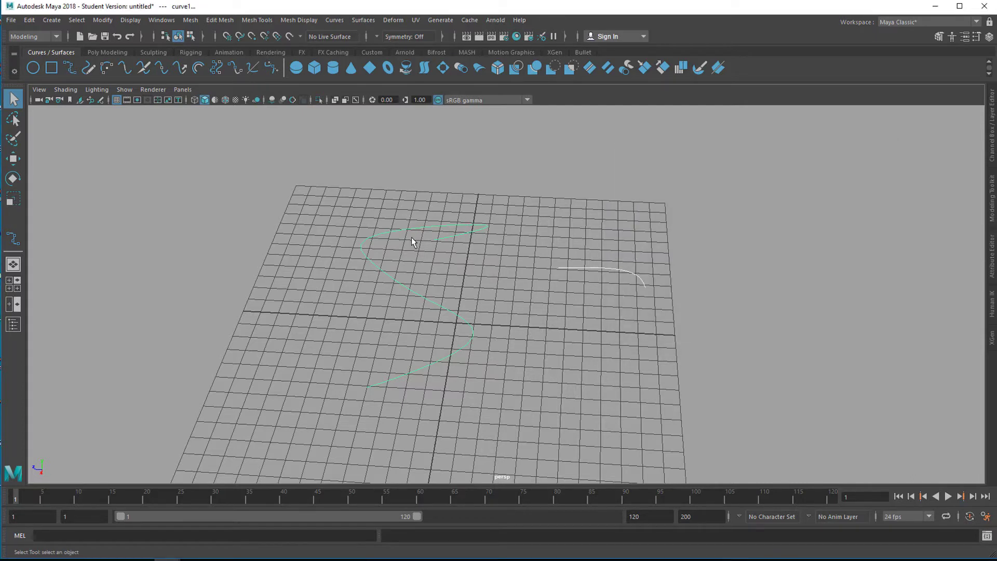
- Attach the two curves into curve2attachedCurve1 and inspect the joined result
click(128, 72)
alt+drag(290, 197, 455, 302)
shift+click(585, 247)
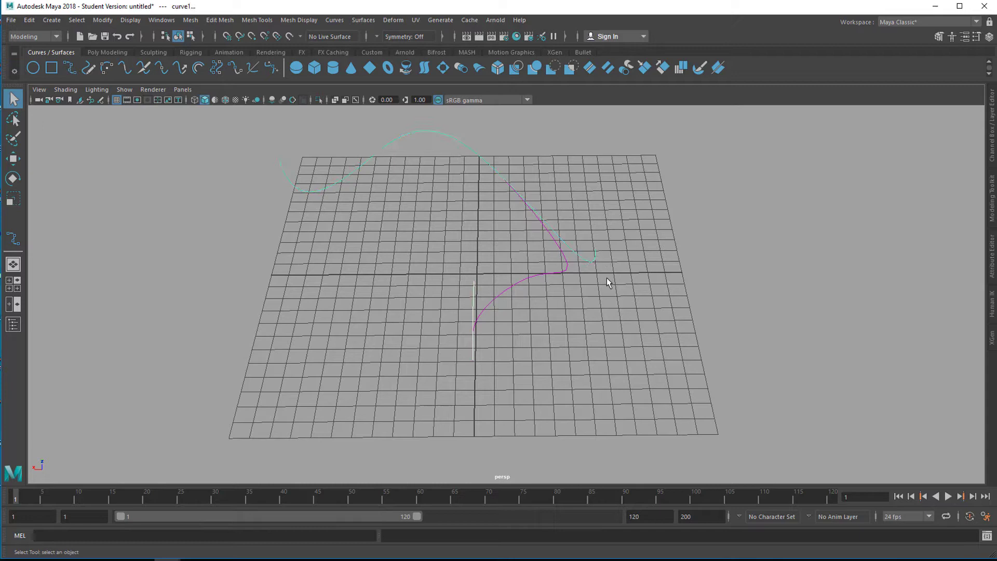
click(606, 278)
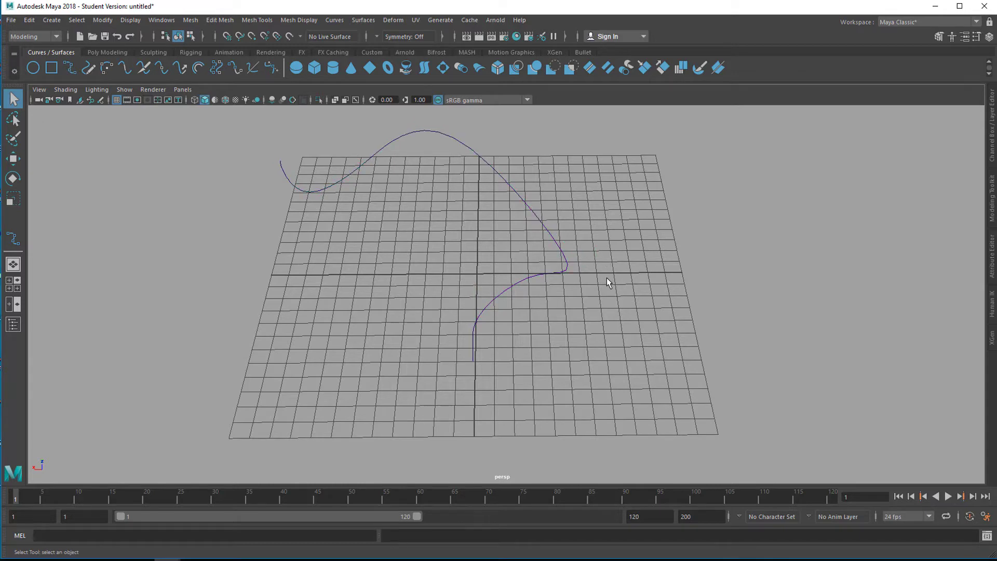
alt+drag(528, 267, 560, 250)
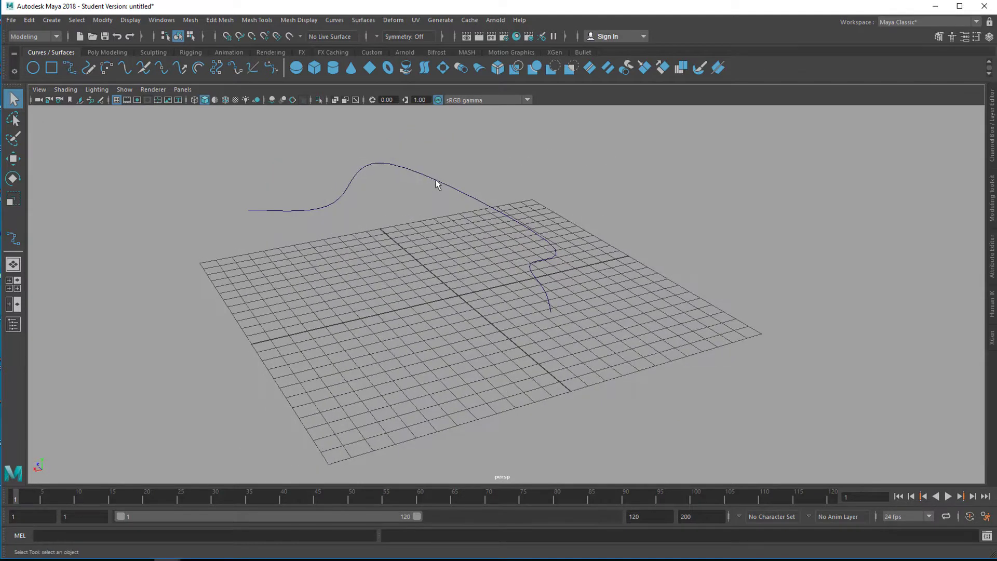
click(436, 183)
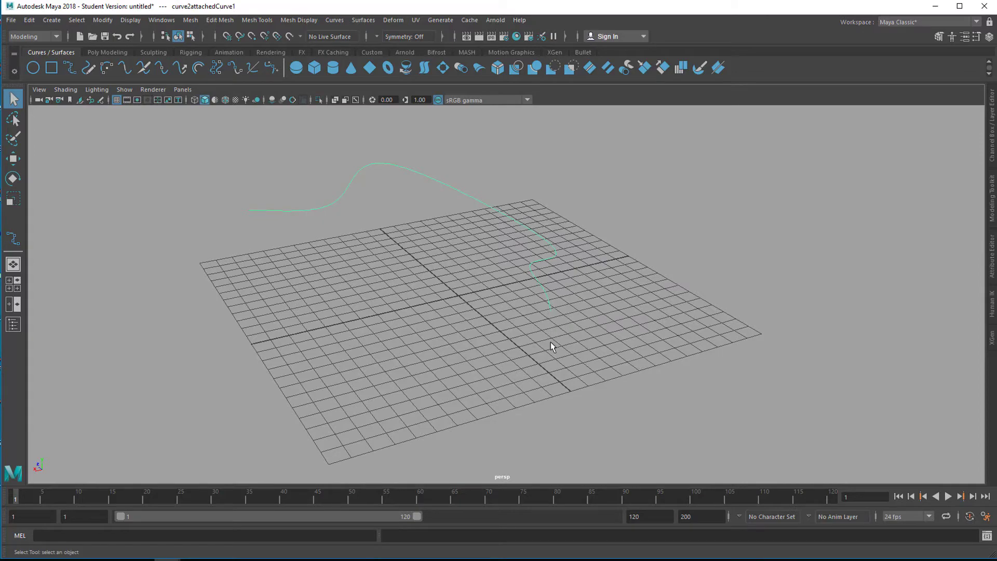
alt+drag(551, 347, 508, 255)
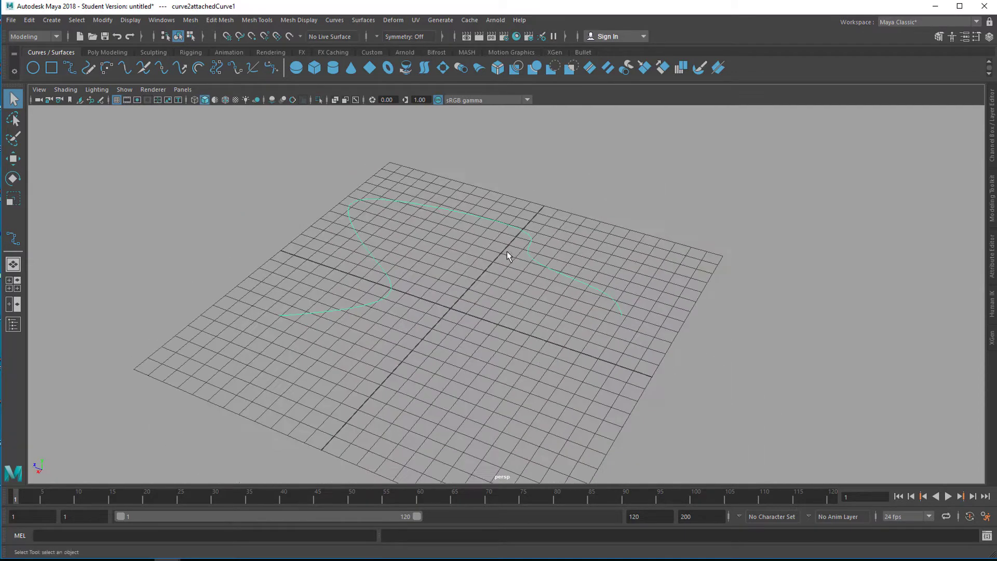
alt+drag(463, 328, 439, 317)
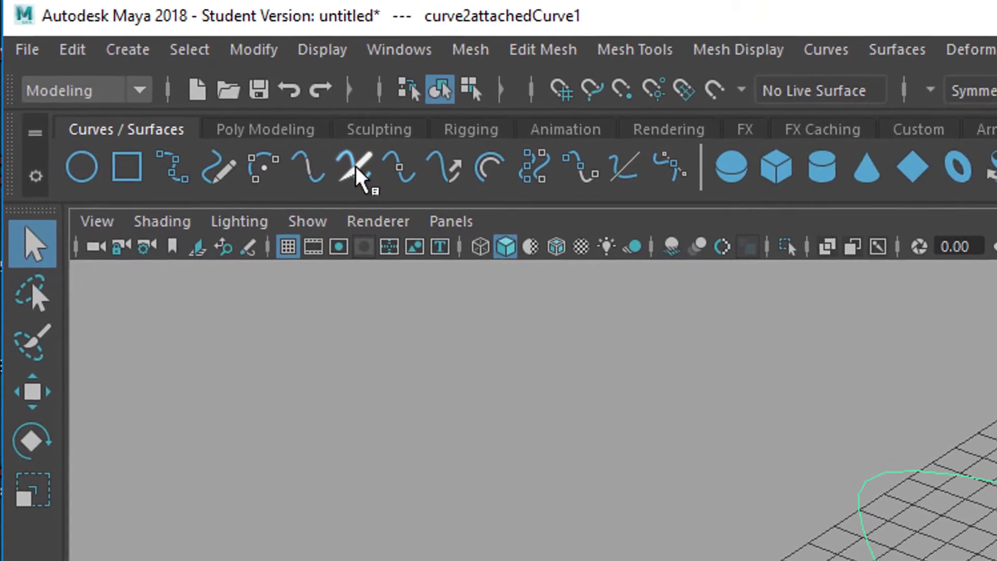
- Try Detach Curves on the whole joined curve
click(362, 169)
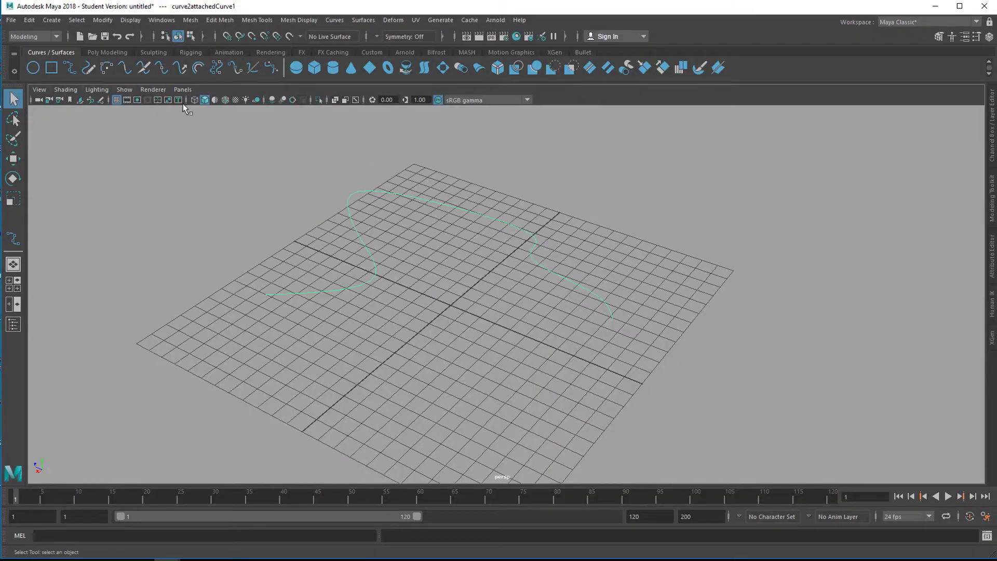
click(144, 69)
click(143, 69)
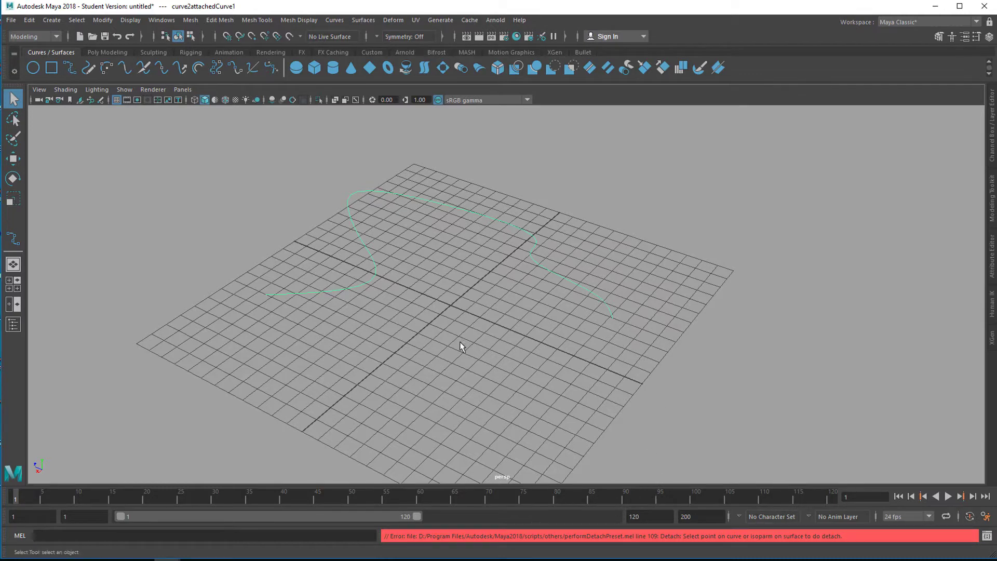
alt+drag(459, 343, 448, 287)
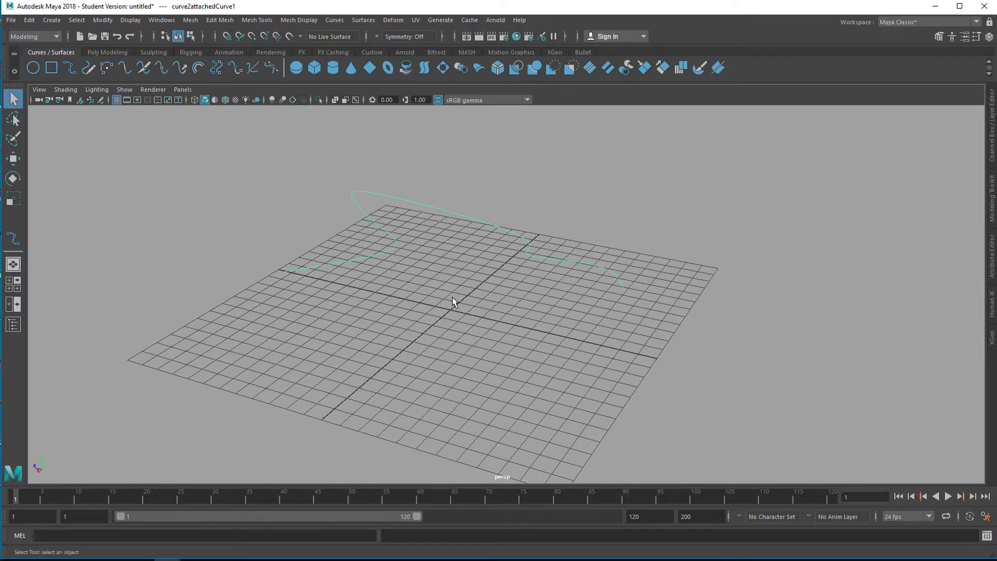
alt+drag(453, 301, 456, 327)
- Show the curve's control vertices, select one, and retry Detach Curves there
key(F8)
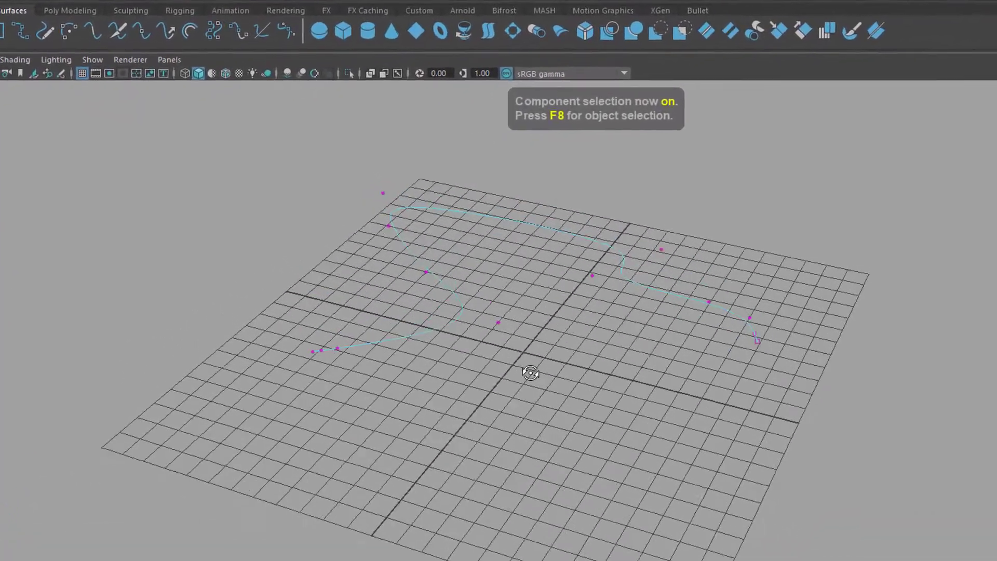
drag(365, 185, 393, 201)
drag(465, 207, 466, 210)
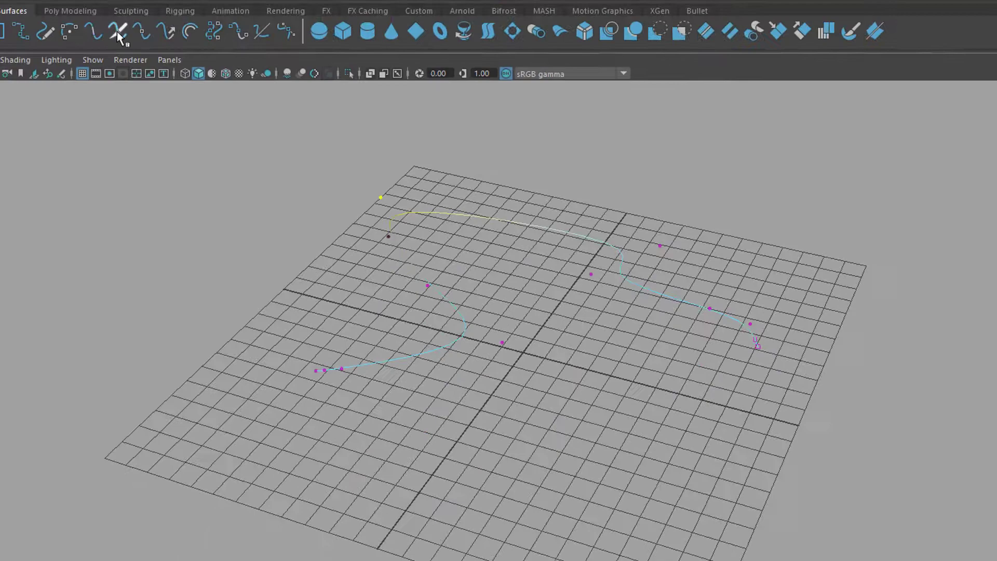
click(117, 31)
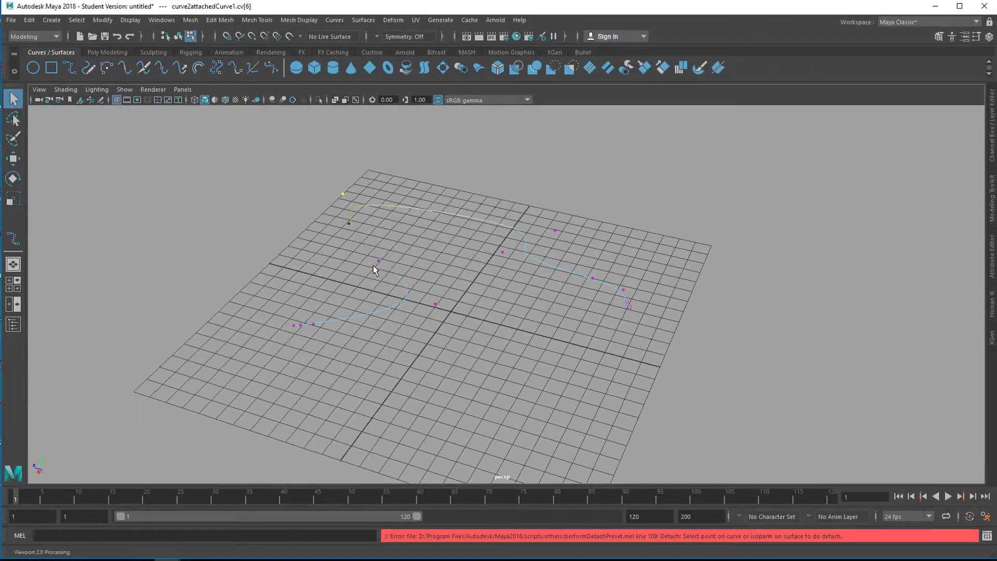
alt+drag(365, 275, 407, 354)
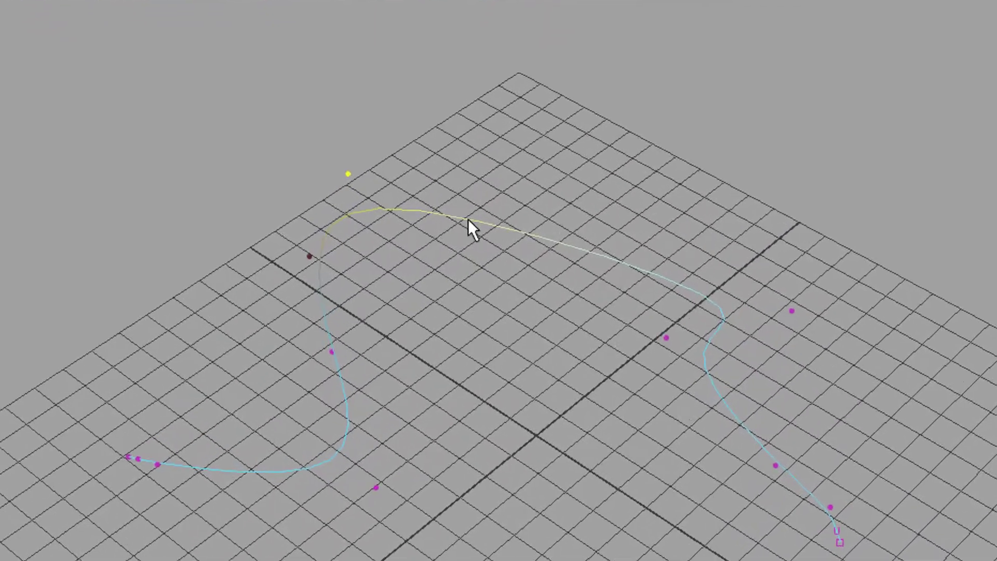
- Switch the joined curve to Curve Point component selection
right_click(442, 223)
right_drag(493, 216, 511, 129)
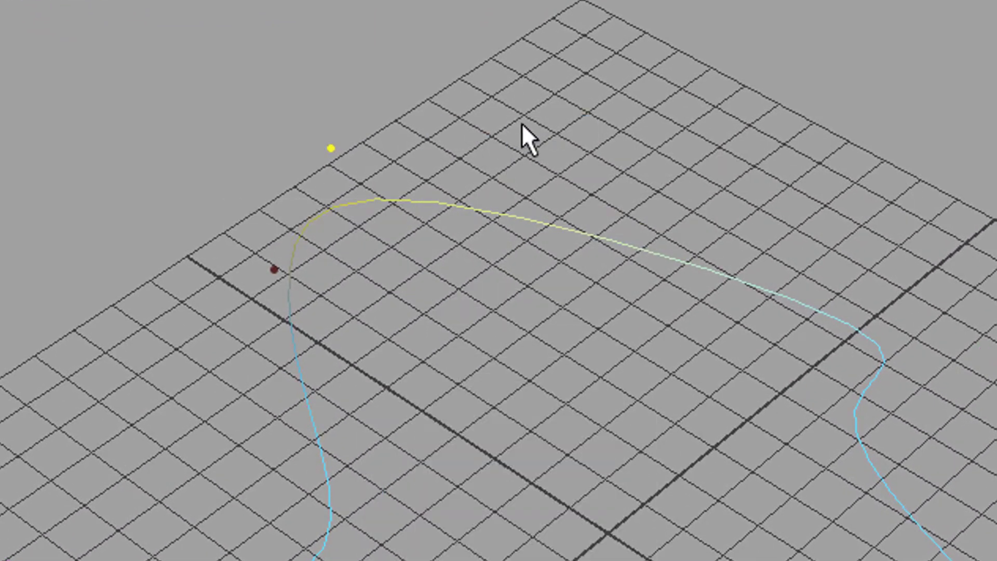
alt+drag(596, 504, 629, 521)
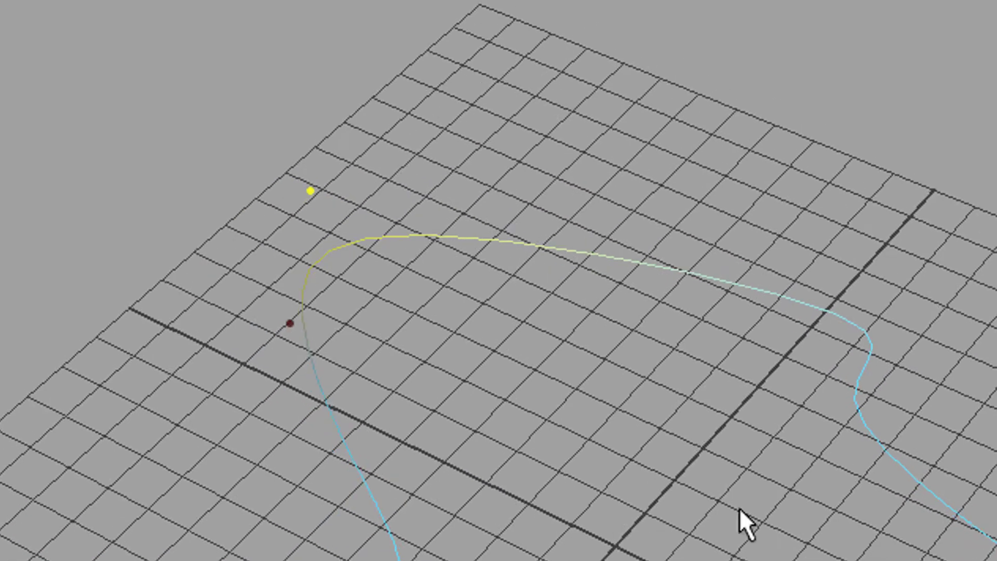
alt+drag(741, 525, 628, 244)
- Mark five split points along the bends and tail of curve2attachedCurve1
click(625, 228)
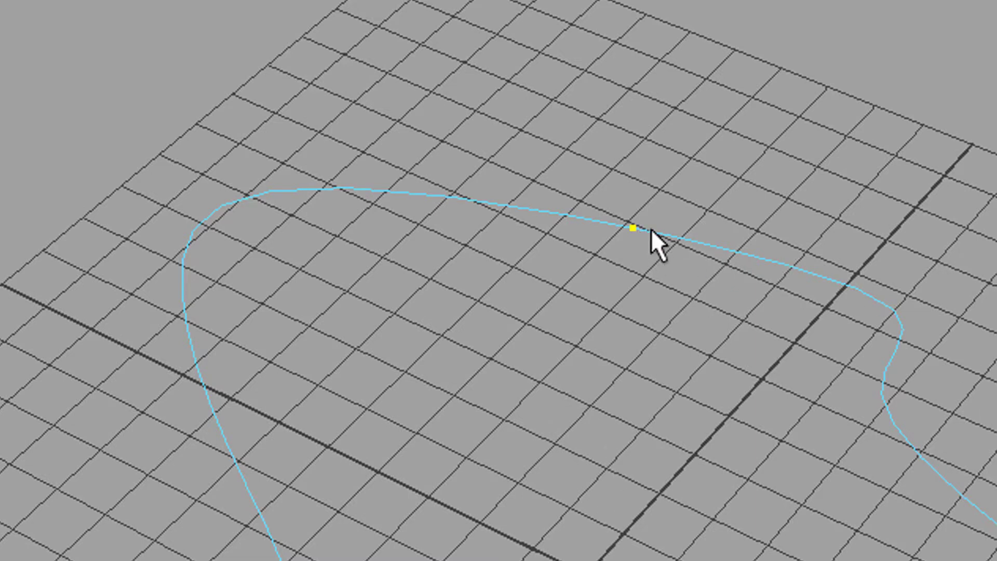
drag(649, 229, 715, 245)
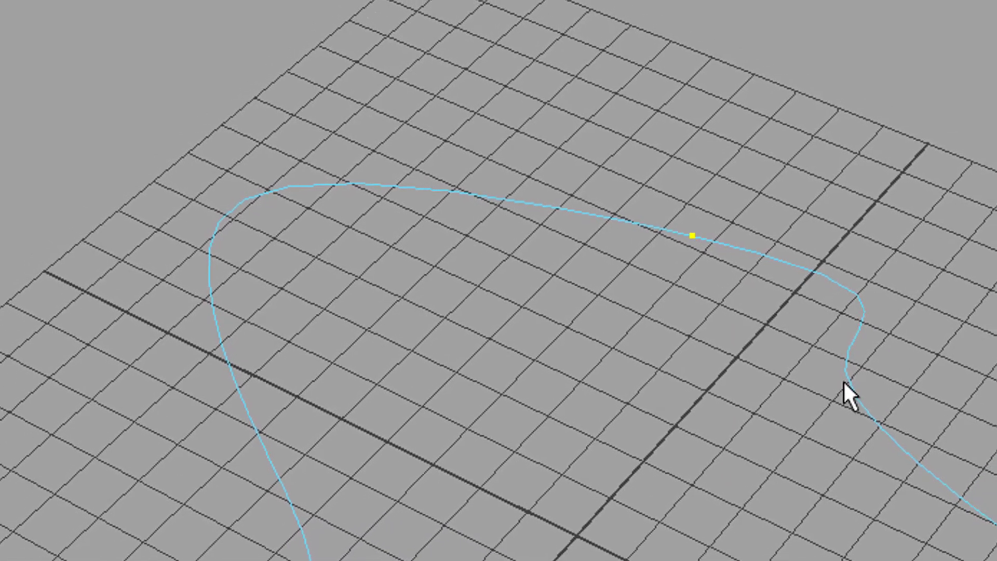
click(863, 385)
click(935, 480)
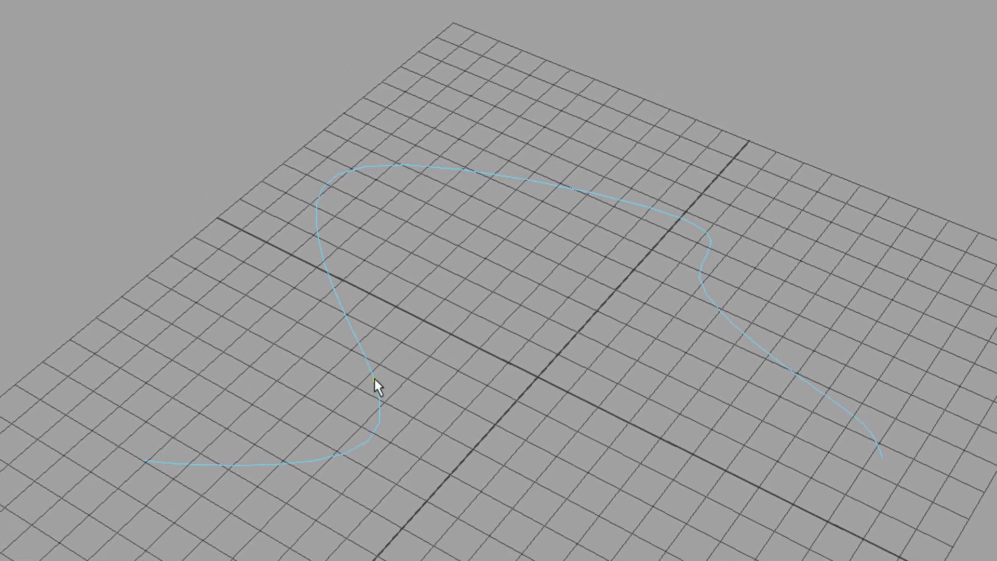
click(374, 381)
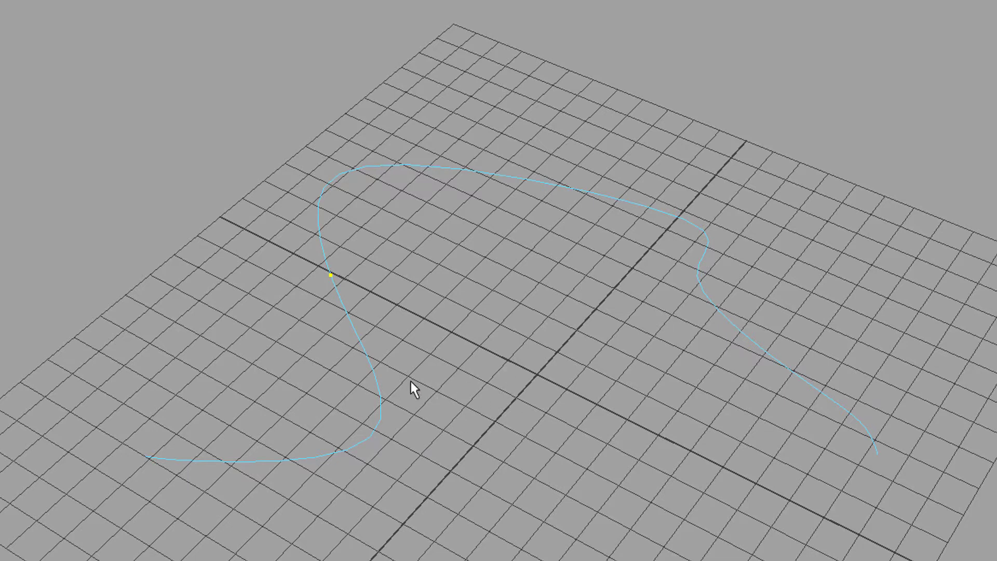
shift+click(526, 179)
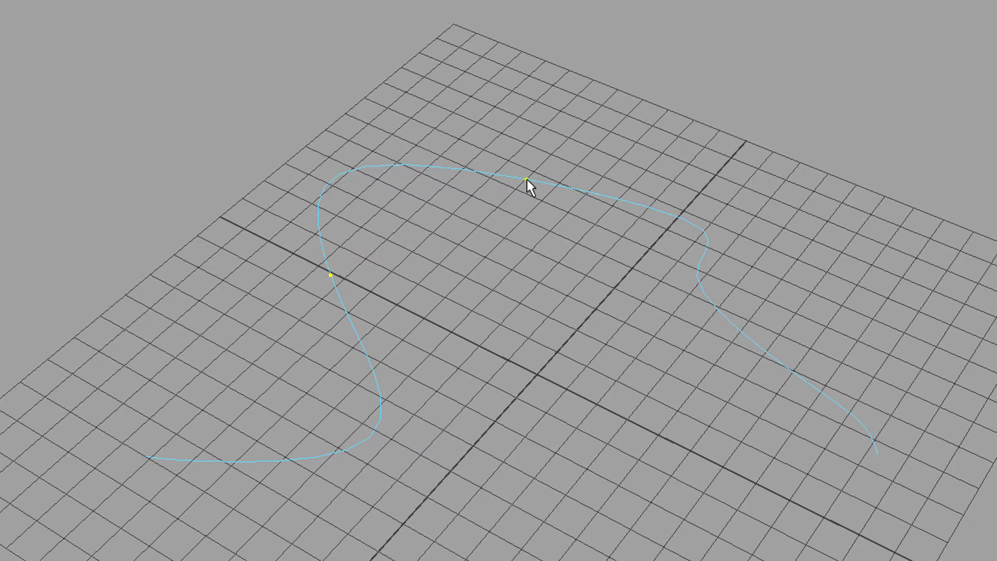
shift+click(702, 256)
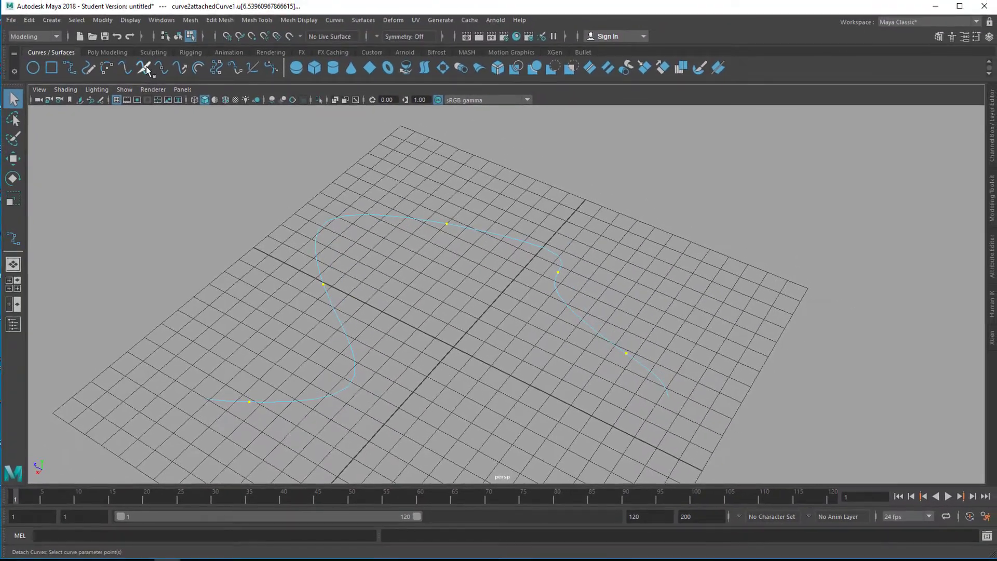
- Detach the curve at the marked points and step through the five pieces in the Outliner
click(144, 68)
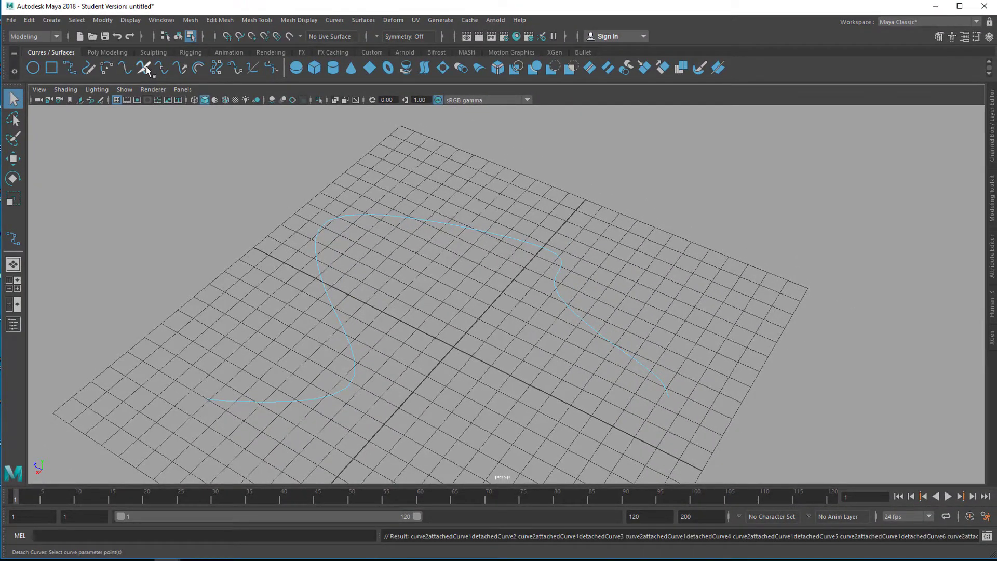
click(14, 327)
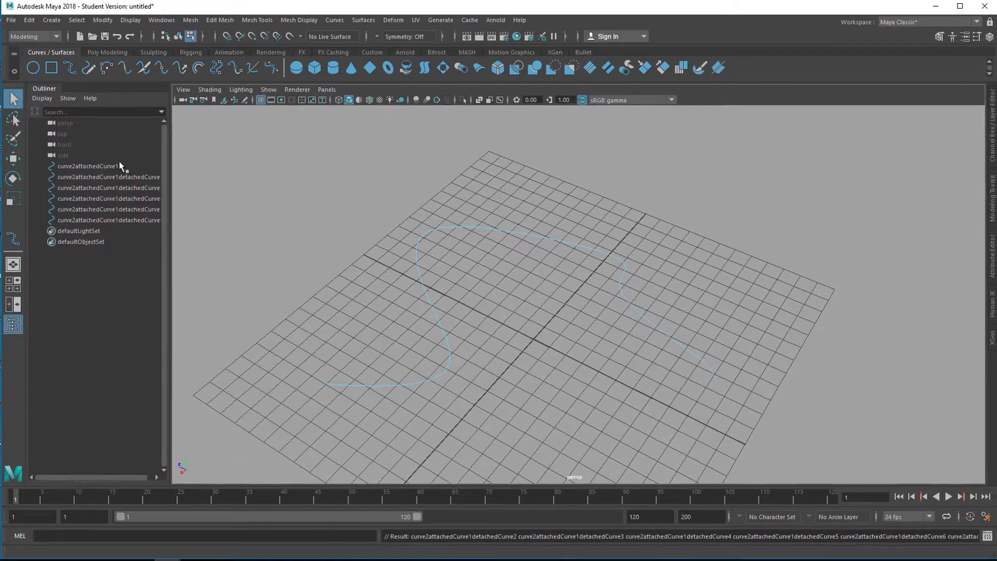
click(106, 180)
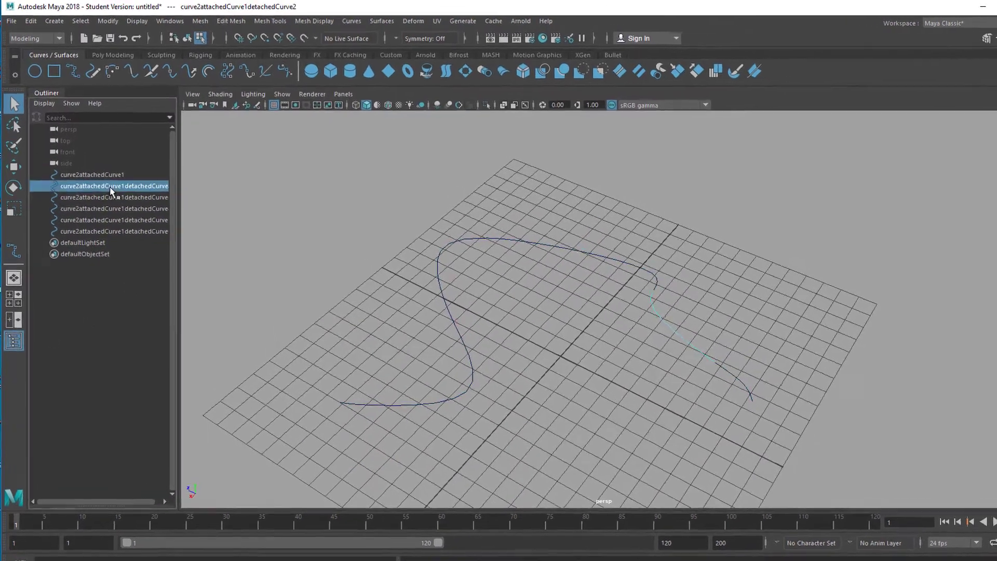
click(115, 197)
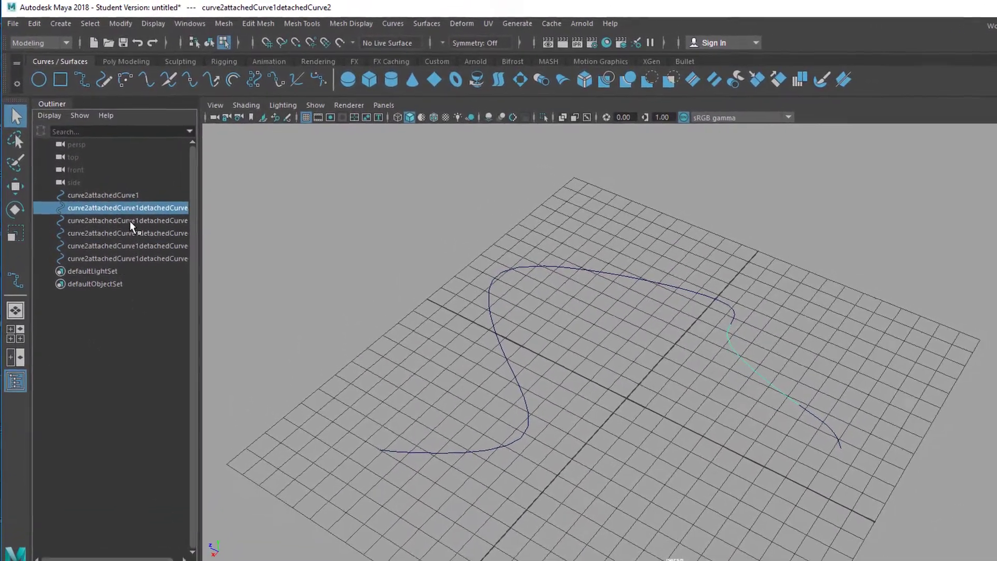
click(138, 251)
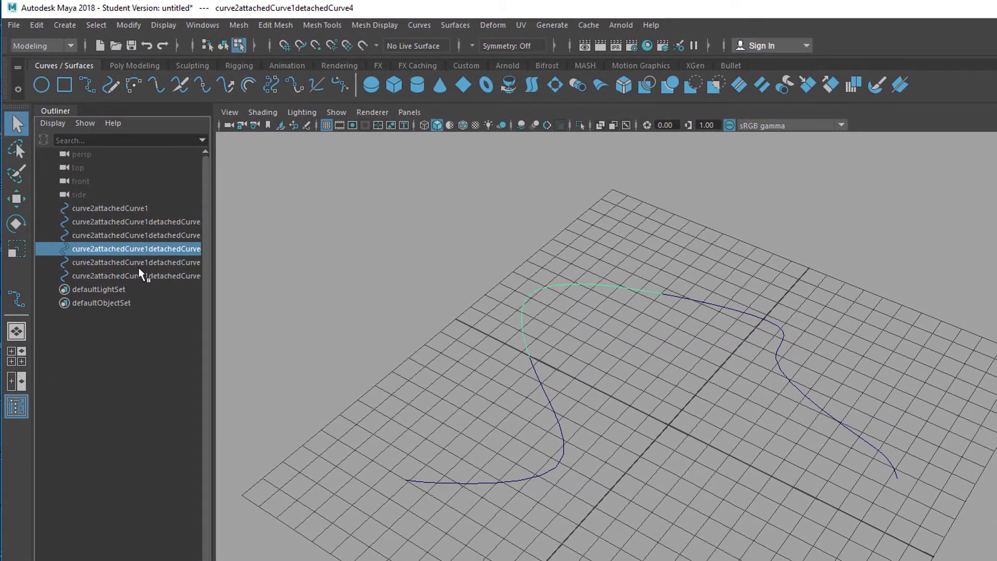
click(138, 266)
click(139, 276)
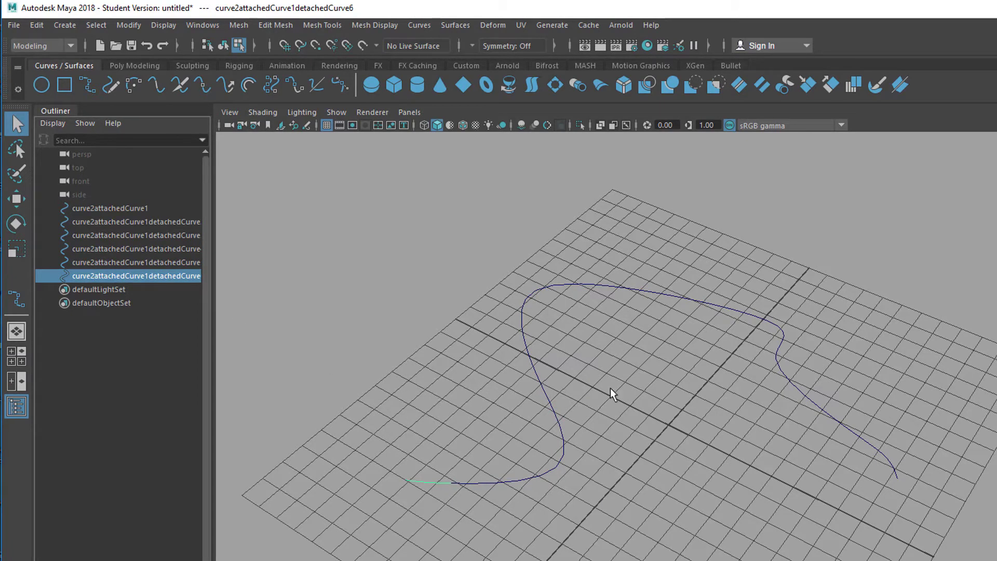
- Attach all five detached pieces plus curve2attachedCurve1 into one curve
click(178, 222)
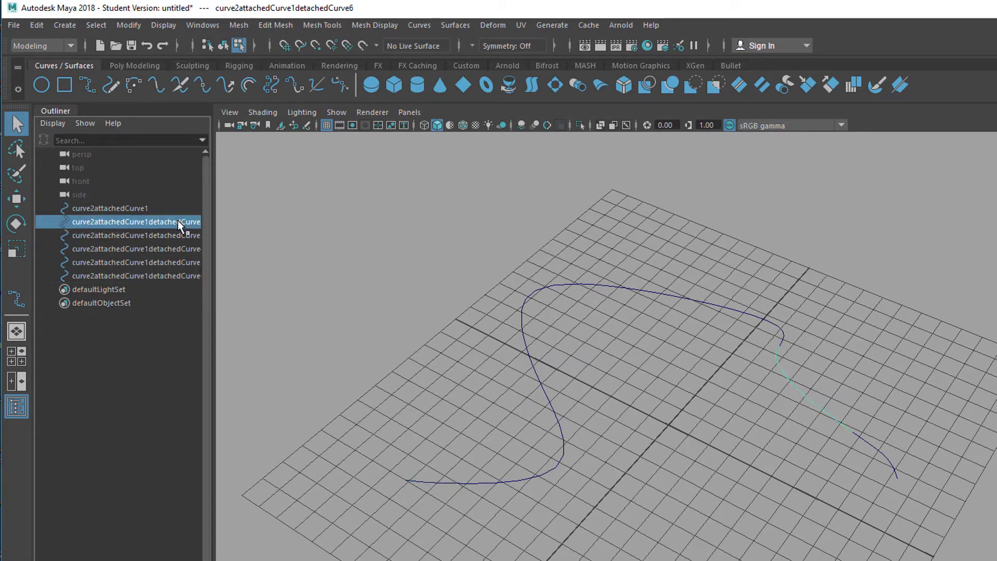
shift+click(181, 276)
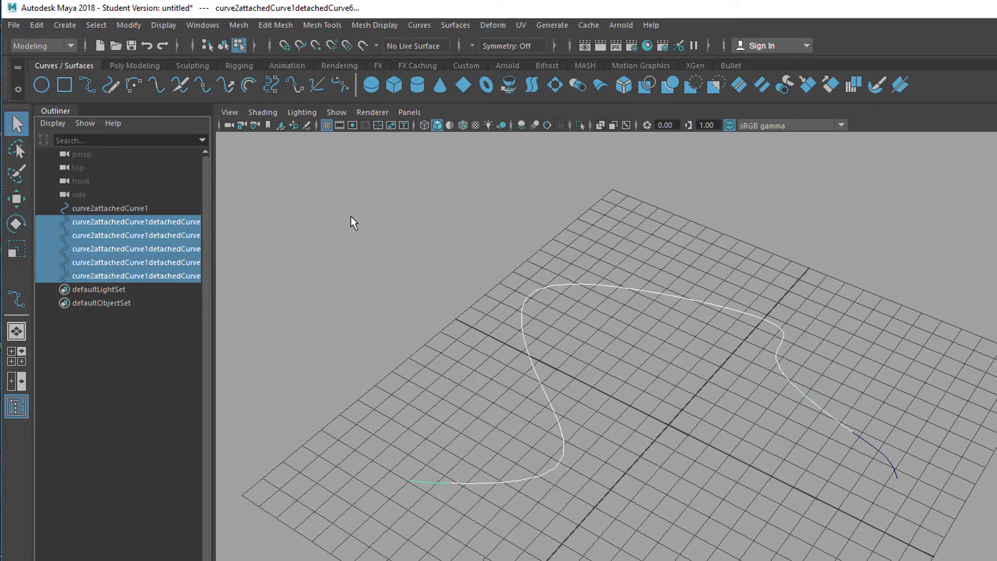
ctrl+click(149, 209)
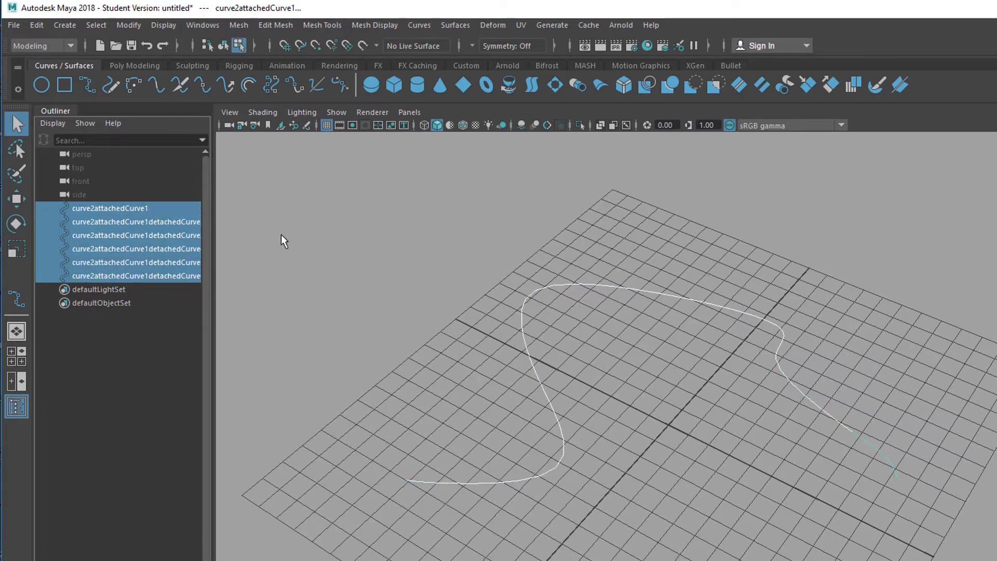
click(156, 84)
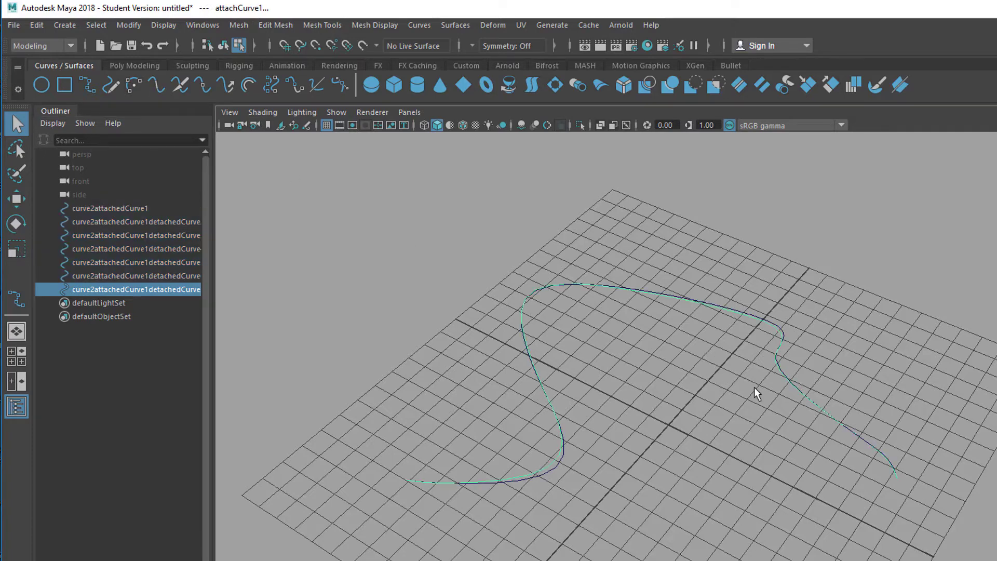
alt+drag(753, 387, 757, 408)
alt+drag(745, 352, 704, 362)
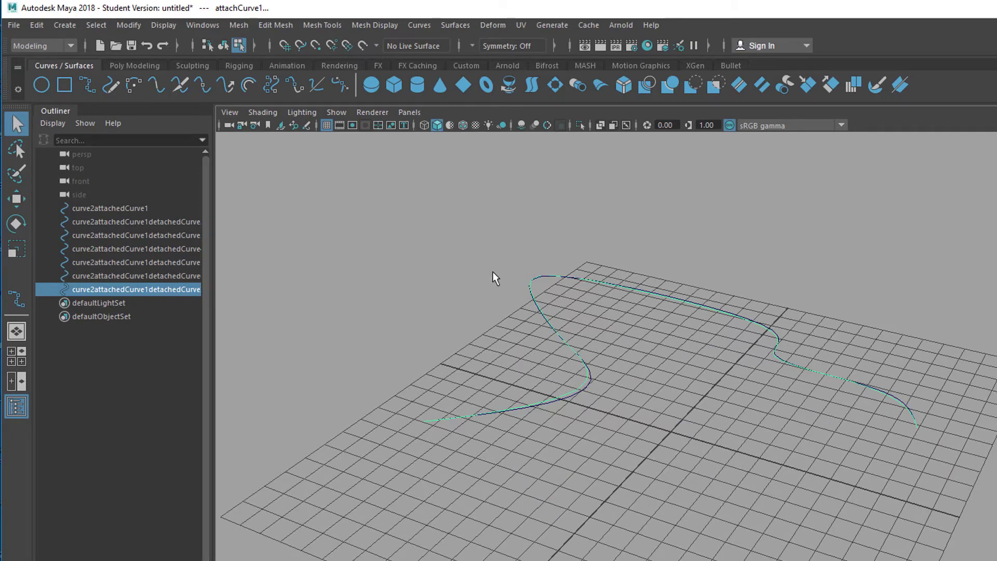
- Delete the attached curve and the five detached curve pieces
key(Delete)
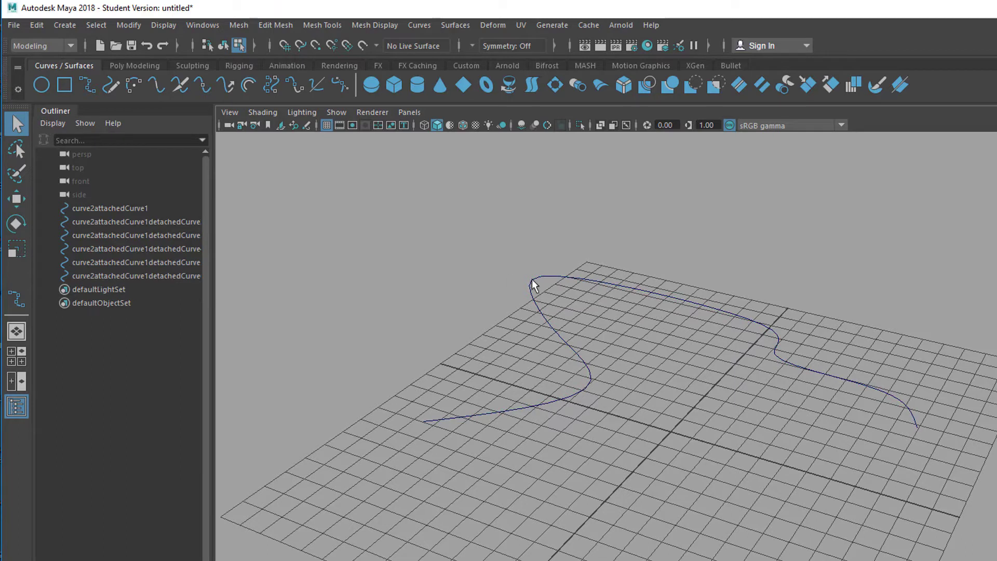
click(135, 226)
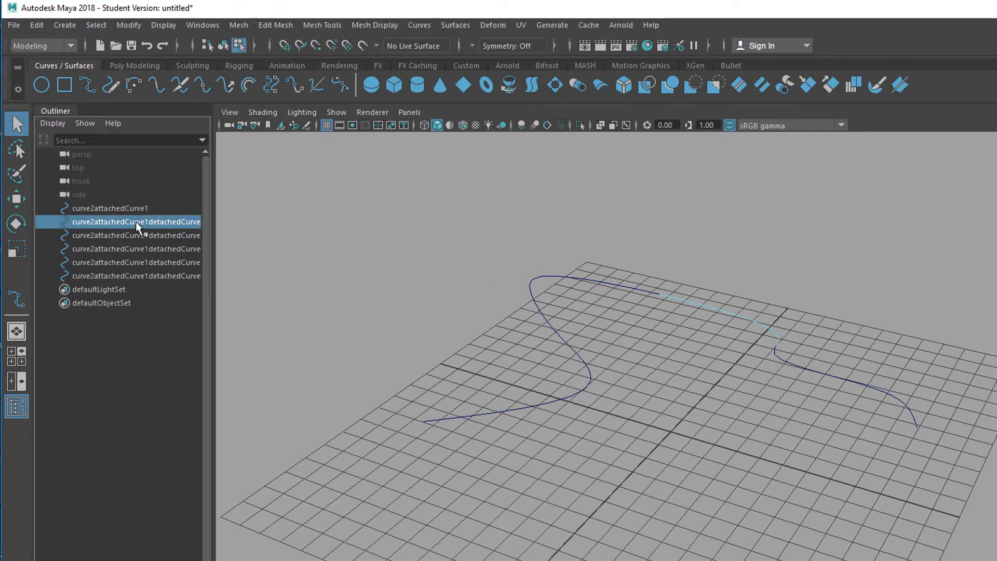
shift+click(155, 275)
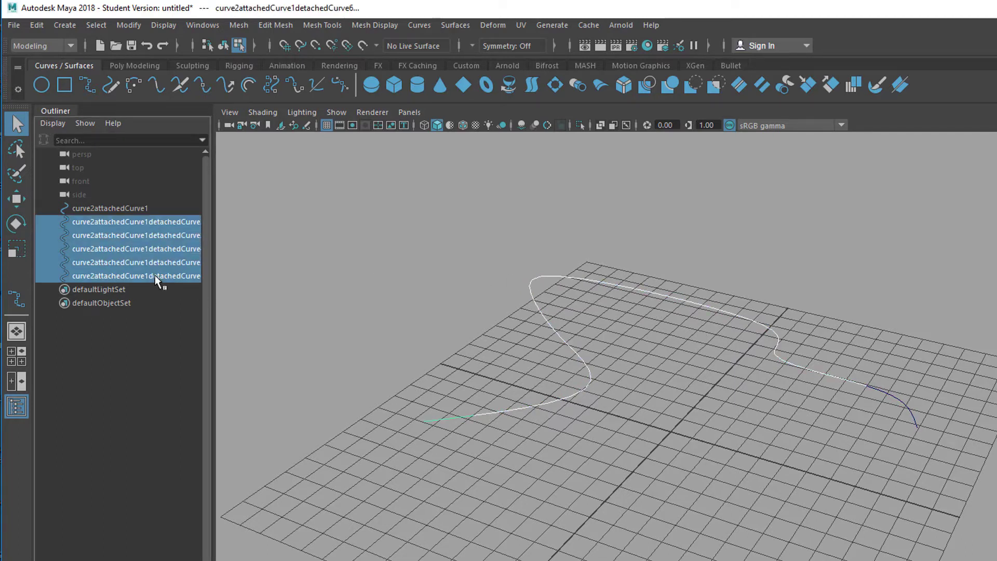
key(Delete)
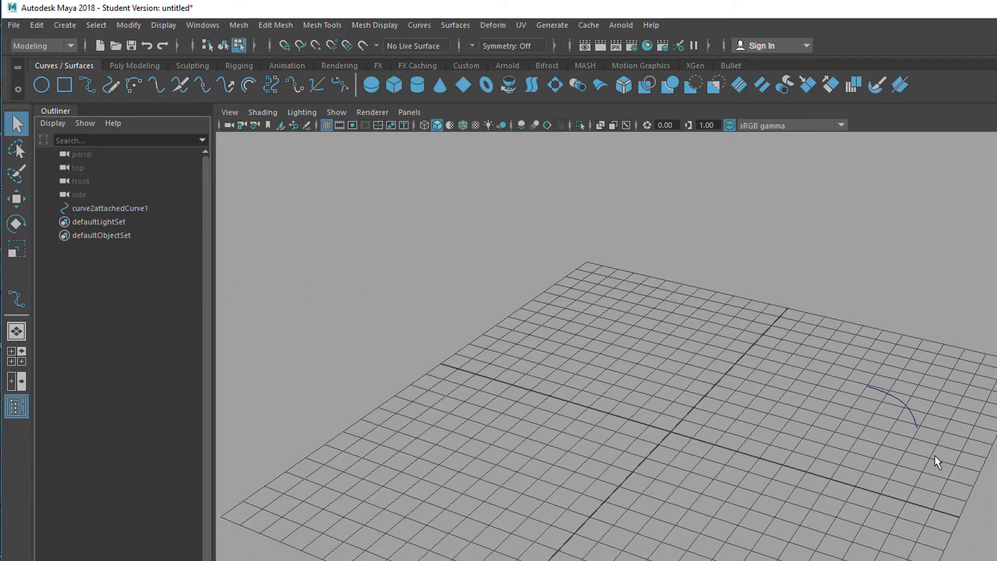
- Select the remaining curve2attachedCurve1 arc in object mode and orbit to inspect it
click(898, 396)
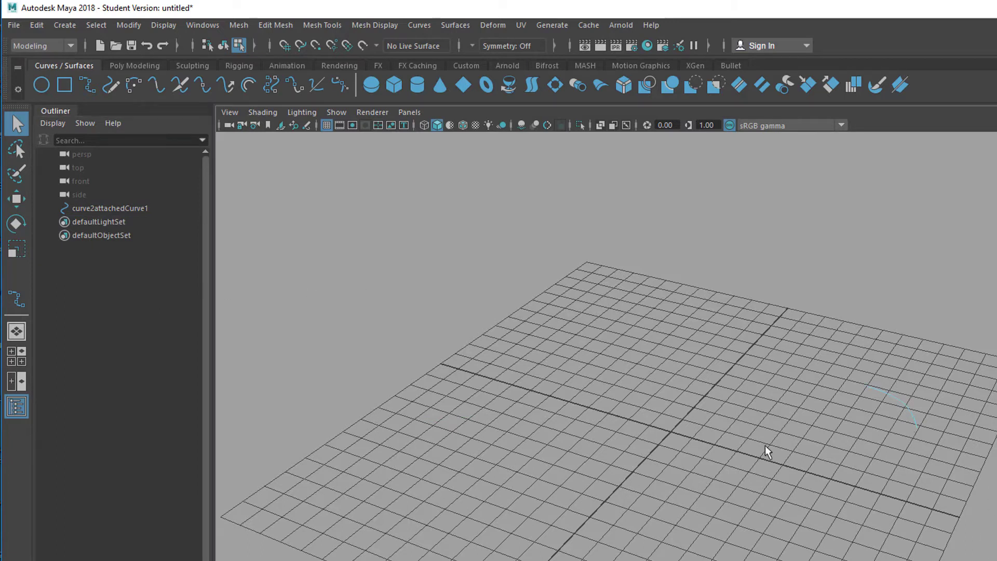
key(F8)
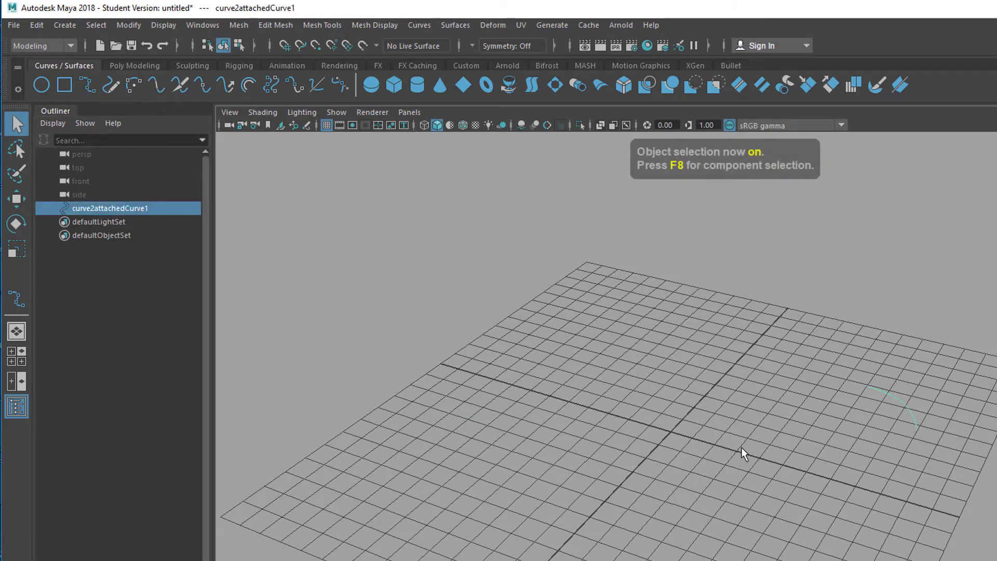
alt+drag(741, 448, 692, 415)
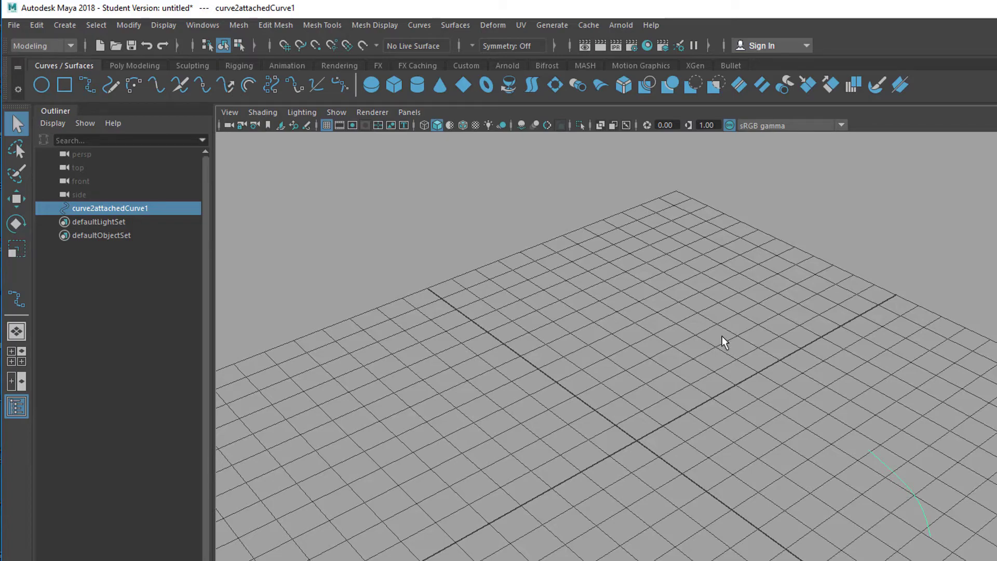
alt+drag(721, 336, 480, 319)
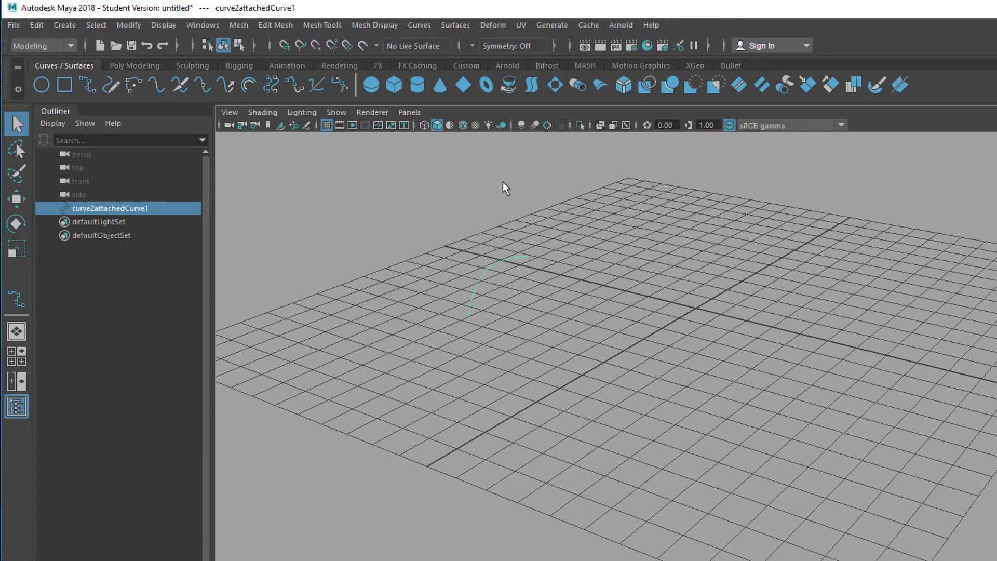
- Apply Curves > Extend > Extend Curve to the arc and orbit to inspect the extension
click(428, 23)
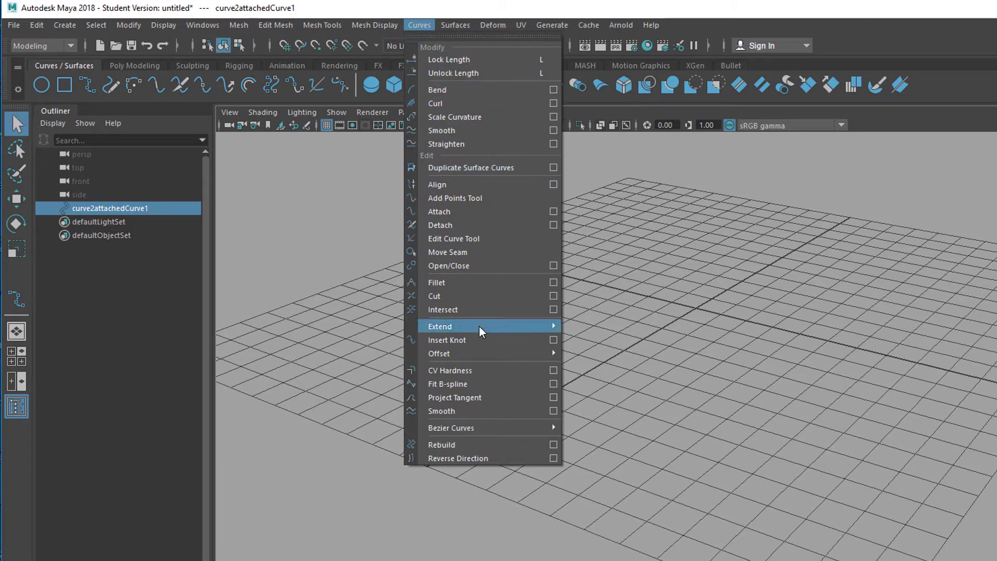
mouse_move(479, 333)
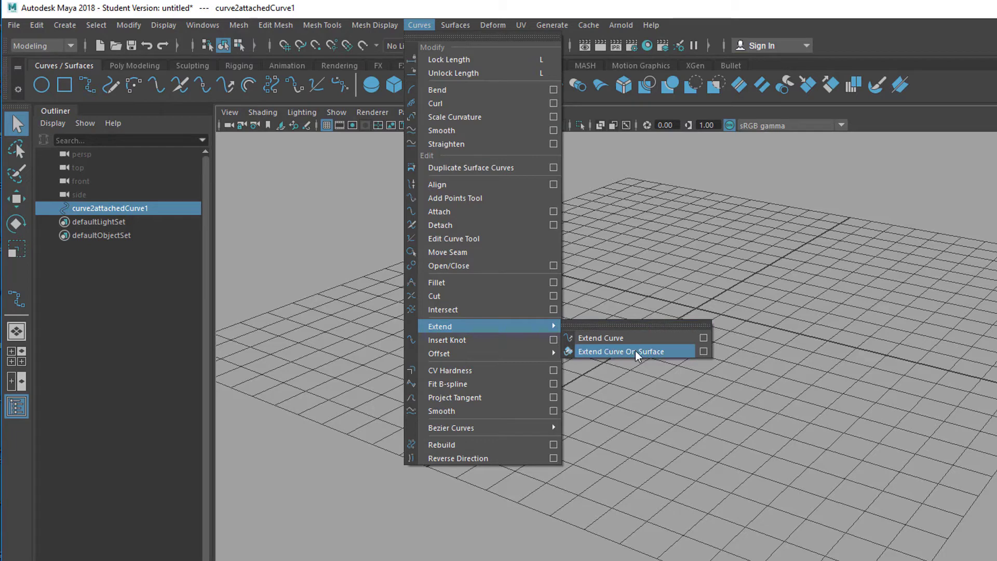
click(799, 9)
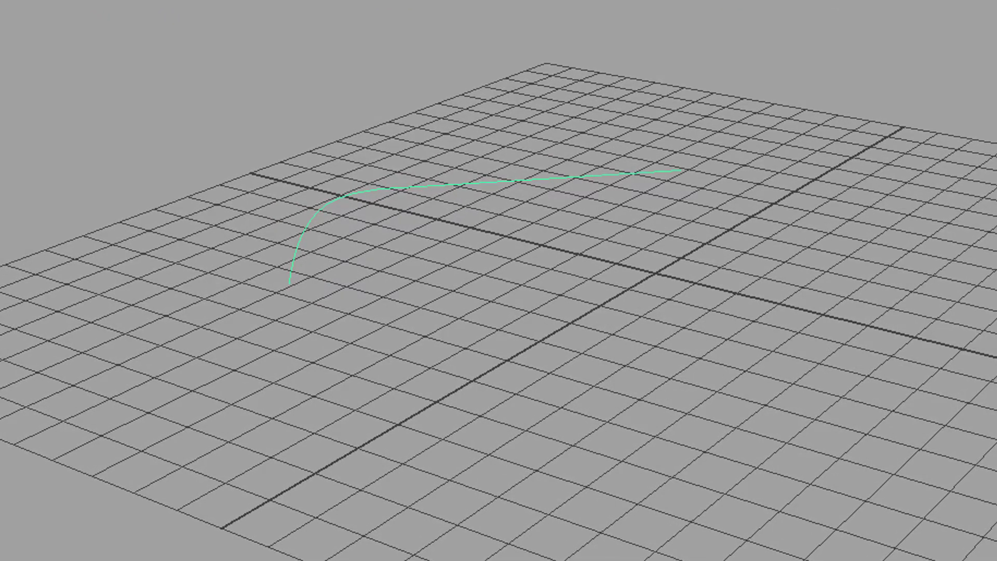
alt+drag(593, 239, 471, 345)
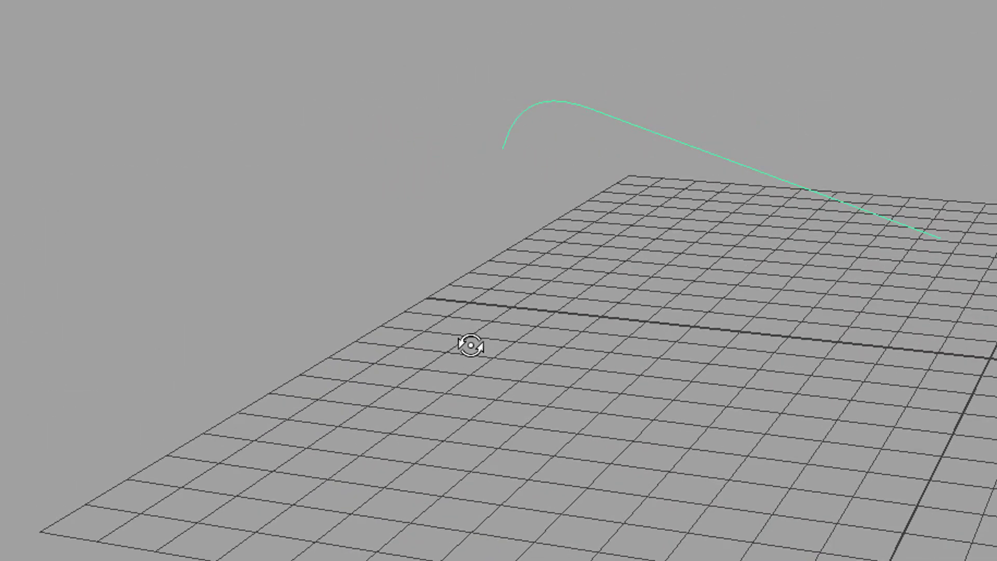
alt+drag(586, 281, 673, 144)
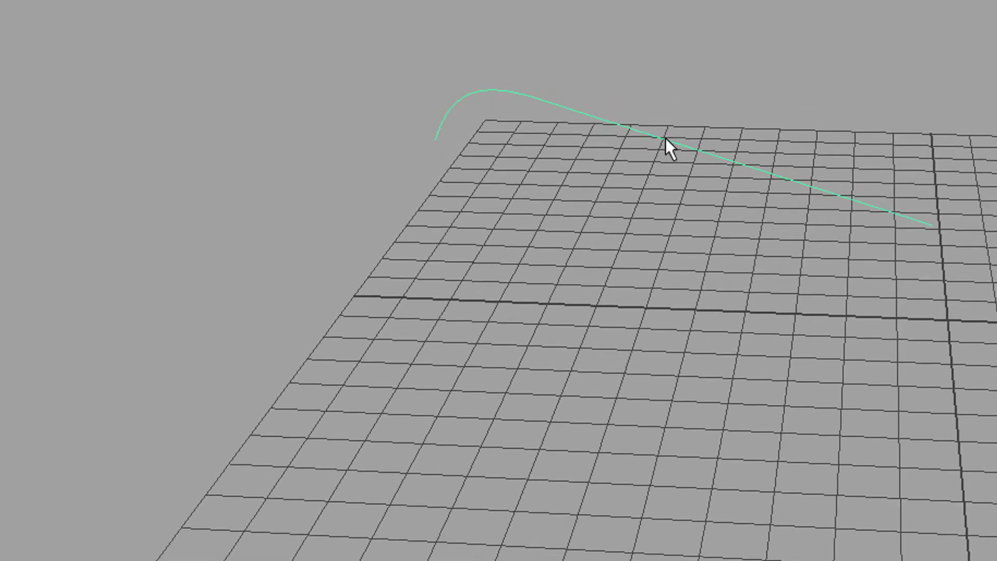
alt+drag(523, 254, 488, 408)
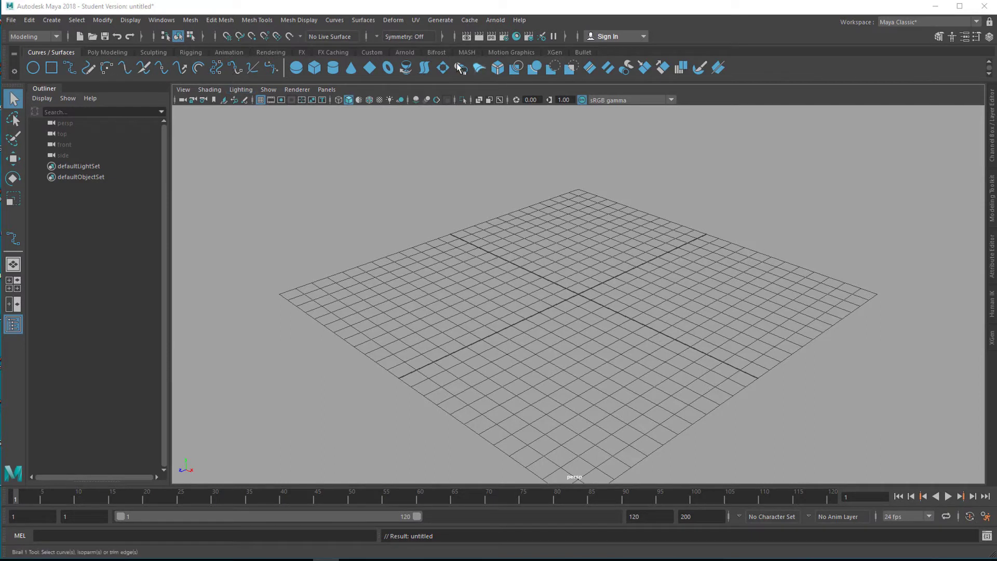
- Open the Curves menu and dismiss it without choosing any command
click(335, 21)
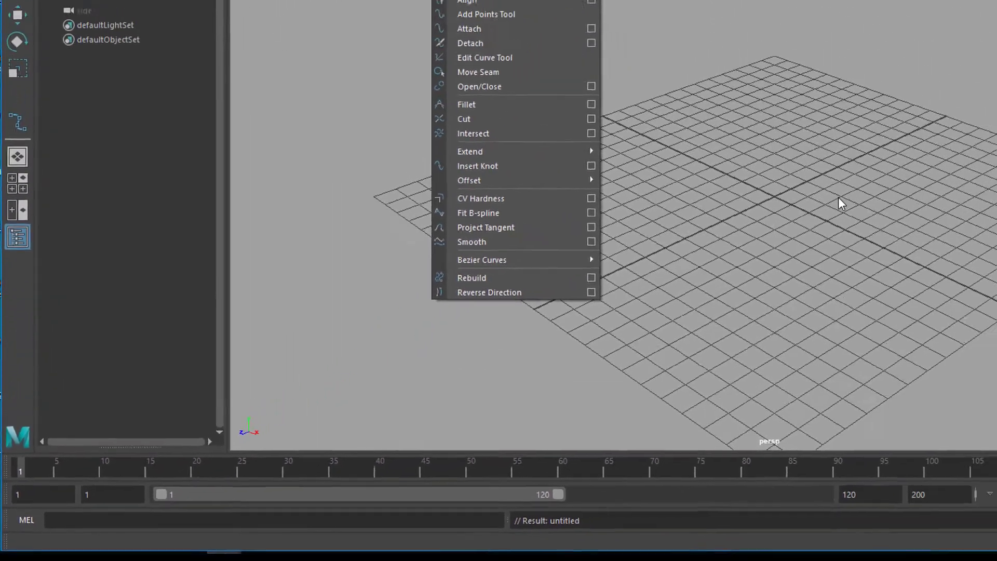
click(706, 293)
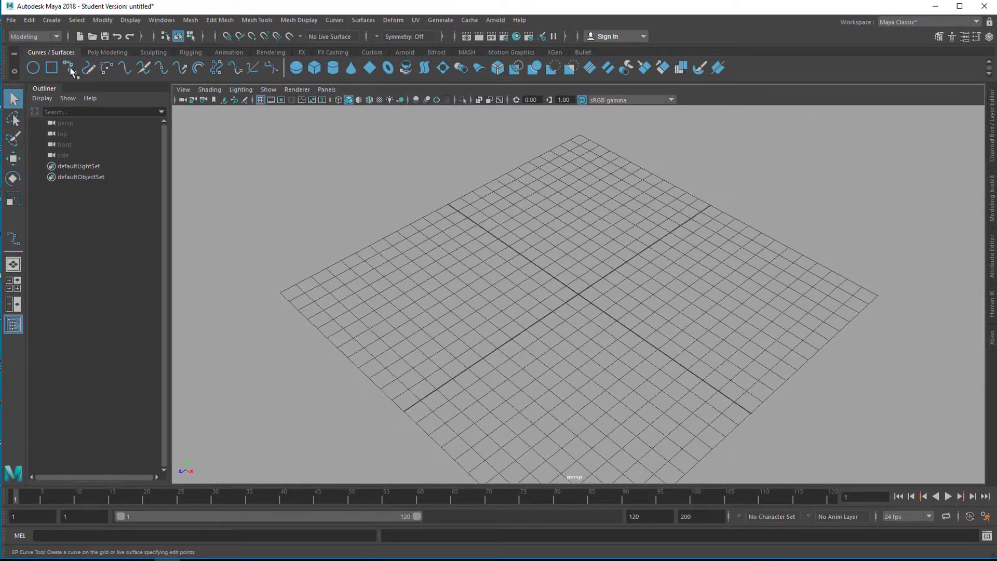
- Draw a six-point EP curve, curve1, across the grid
click(72, 68)
click(410, 270)
click(496, 242)
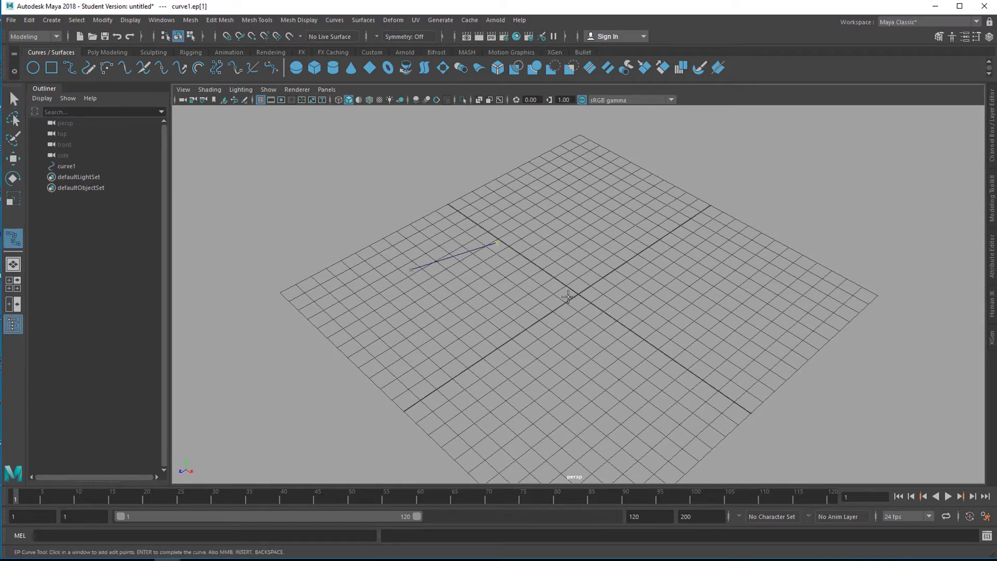
click(663, 337)
click(703, 329)
click(748, 312)
key(q)
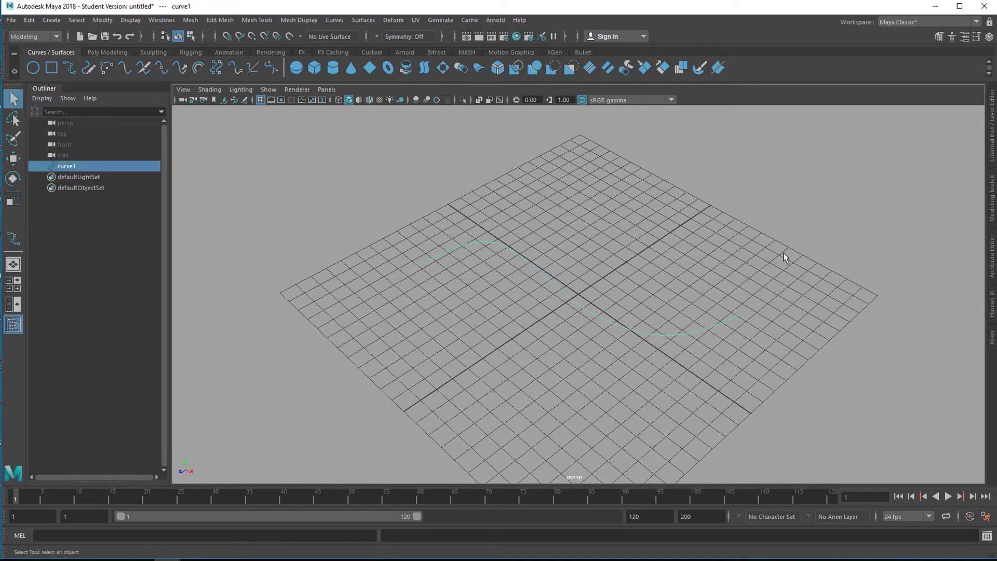
- Select curve1's middle control vertex and move it to reshape the curve
key(F11)
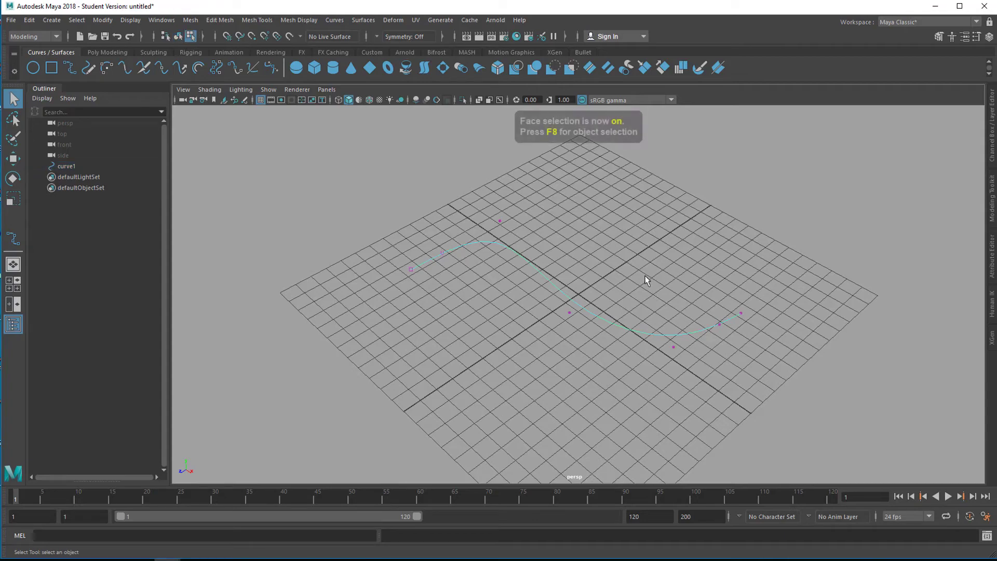
drag(583, 335, 583, 335)
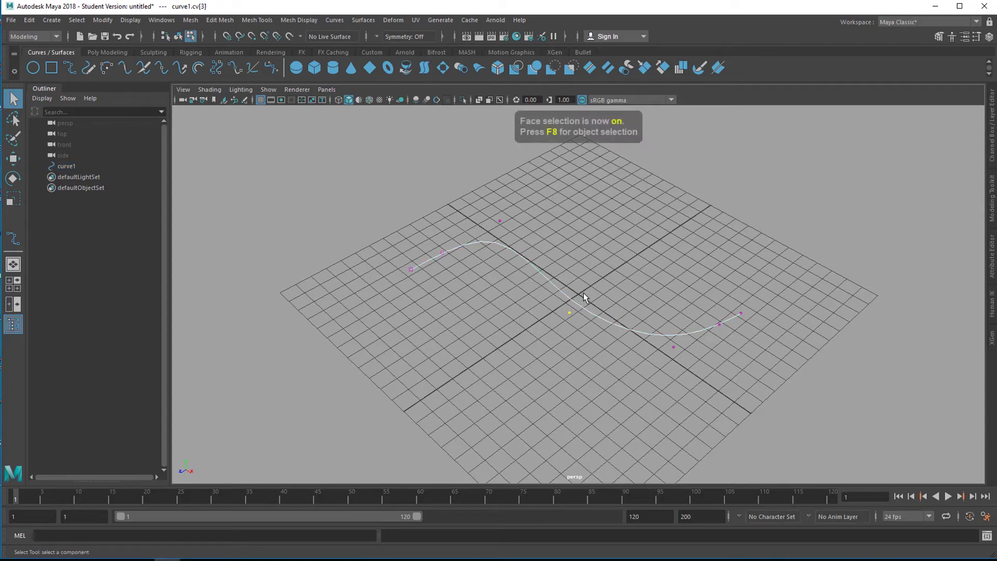
key(w)
drag(575, 285, 591, 240)
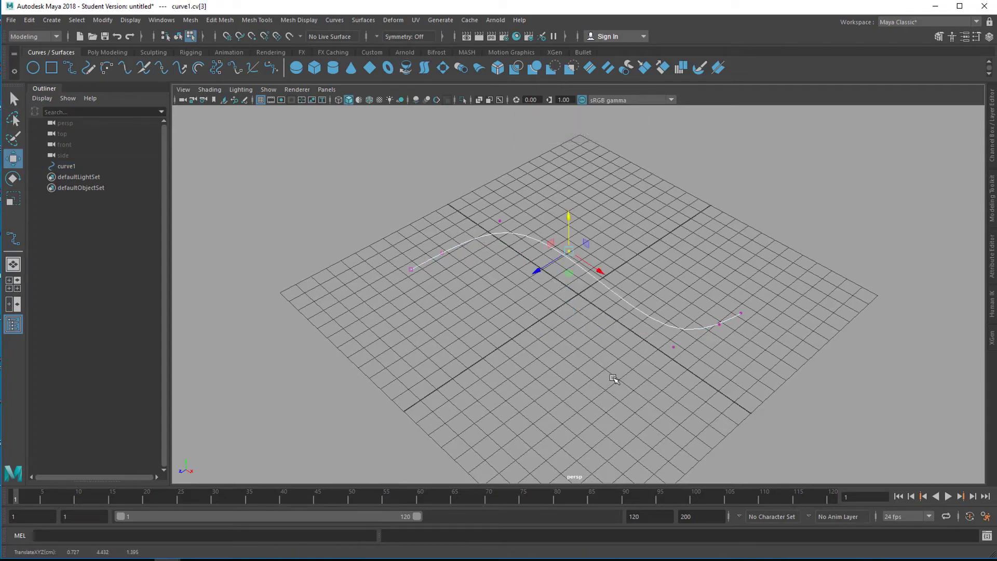
alt+drag(617, 379, 569, 257)
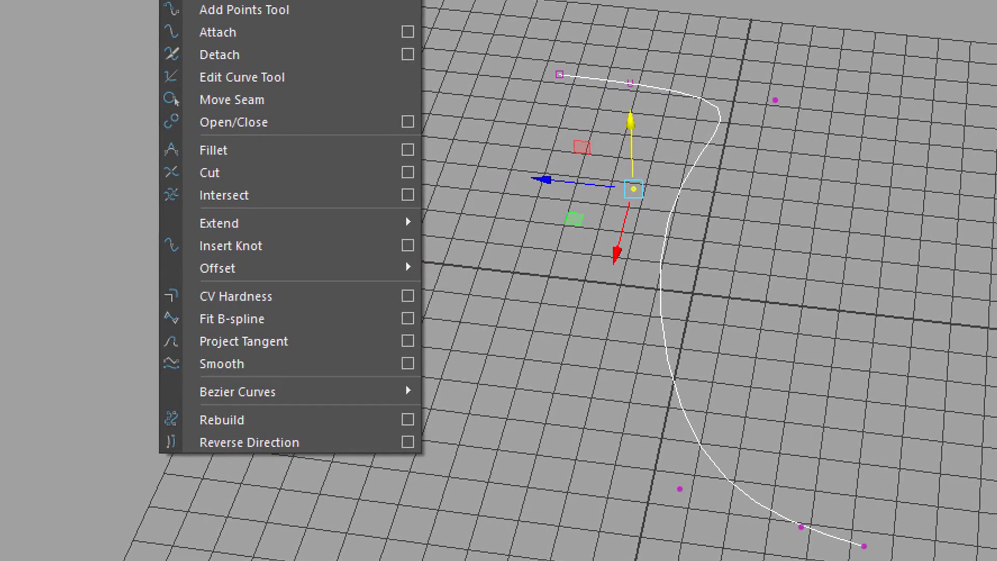
click(267, 297)
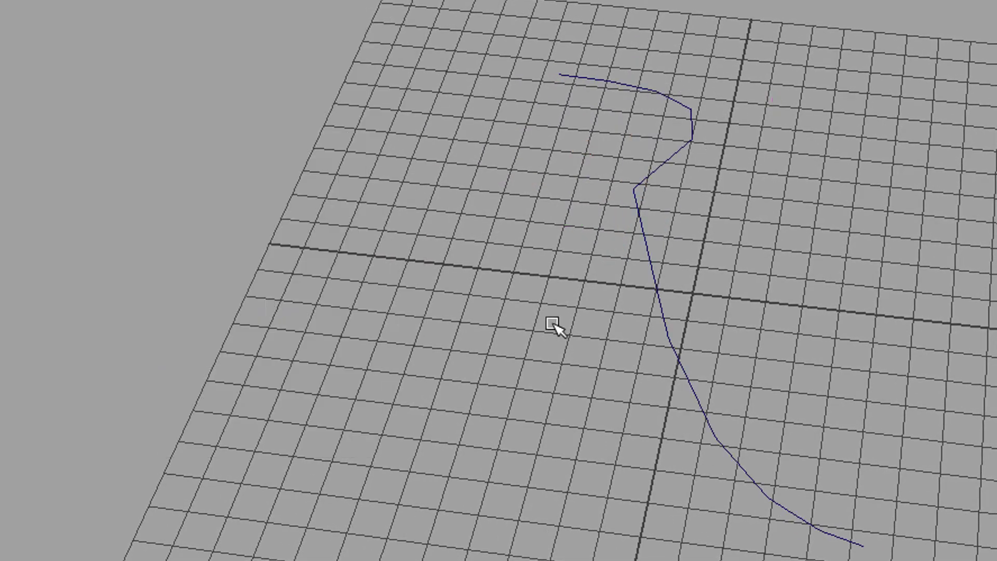
alt+drag(498, 332, 422, 327)
scroll(639, 296, up, 2)
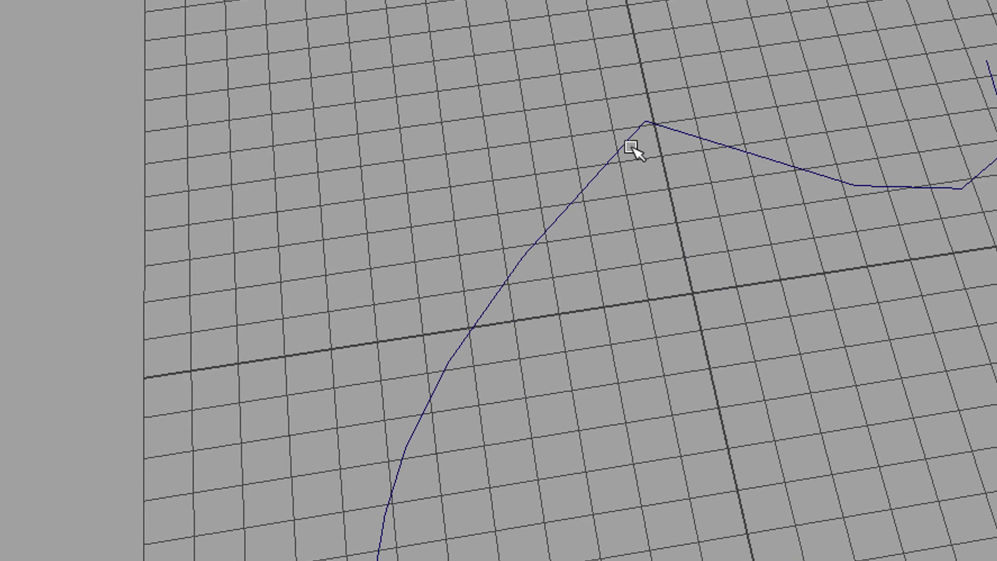
alt+drag(752, 378, 706, 362)
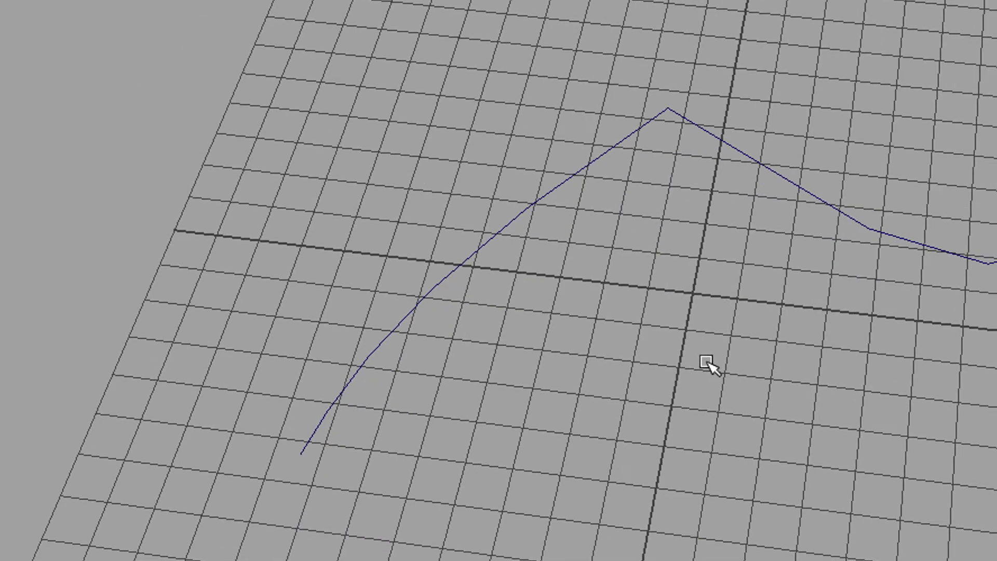
alt+drag(624, 302, 801, 311)
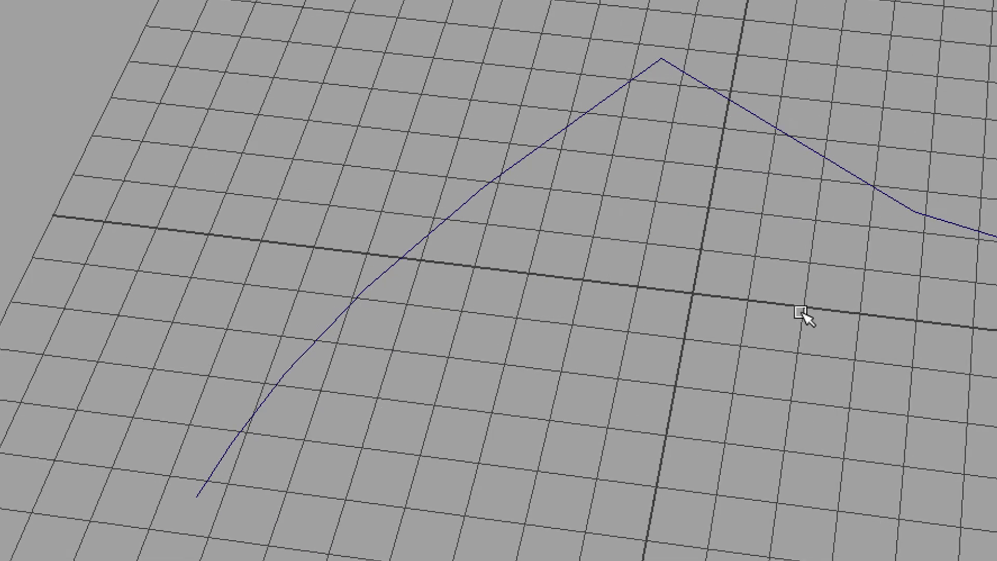
alt+drag(710, 416, 725, 388)
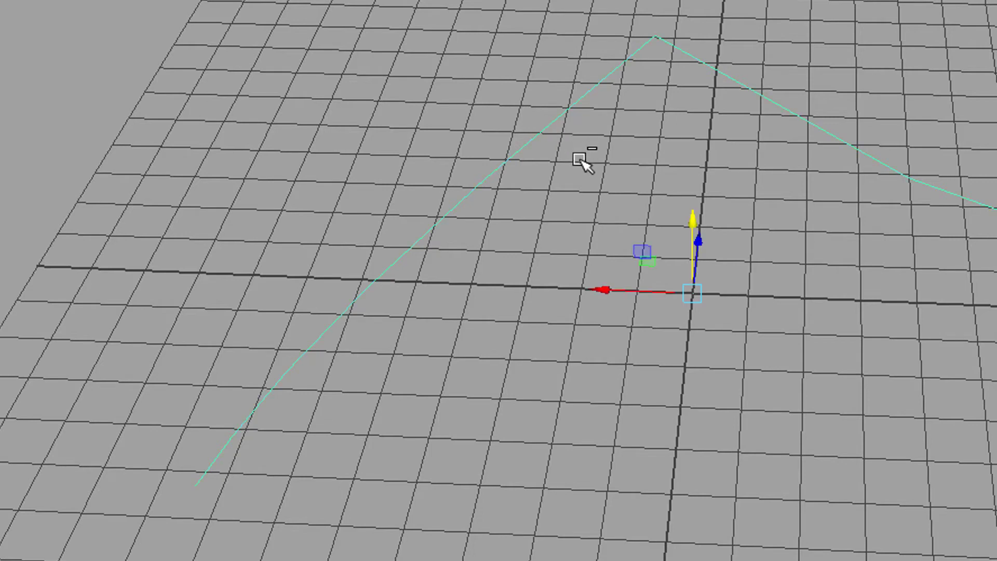
- Duplicate the curve four times (curve2–curve5), moving each copy down below the previous one
key(ctrl+d)
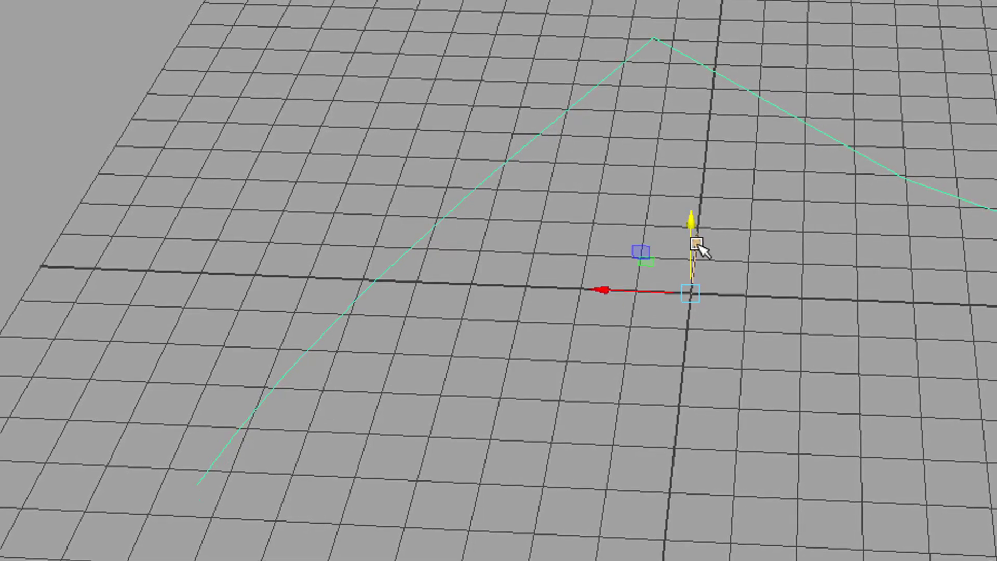
drag(696, 249, 695, 383)
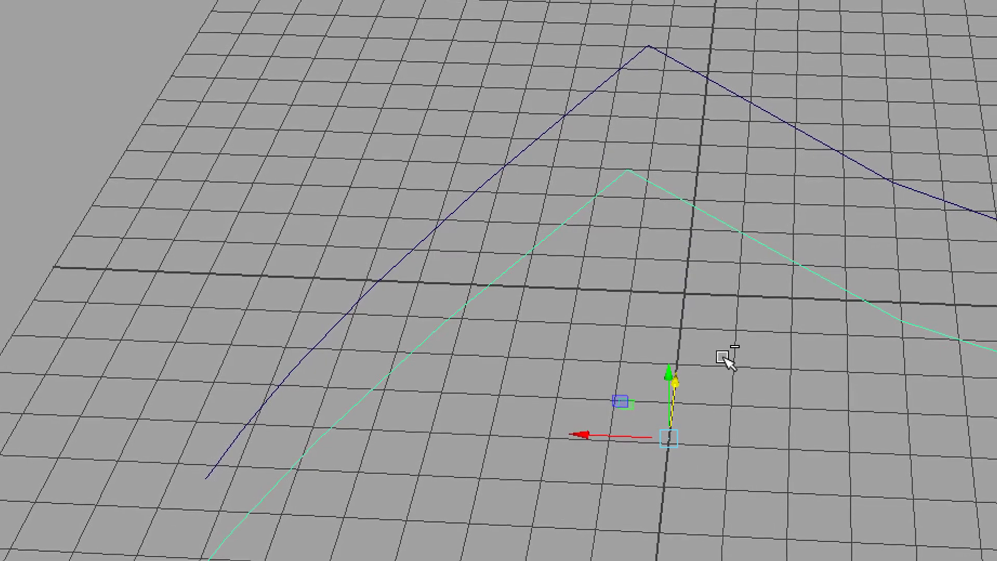
key(ctrl+d)
drag(672, 378, 671, 394)
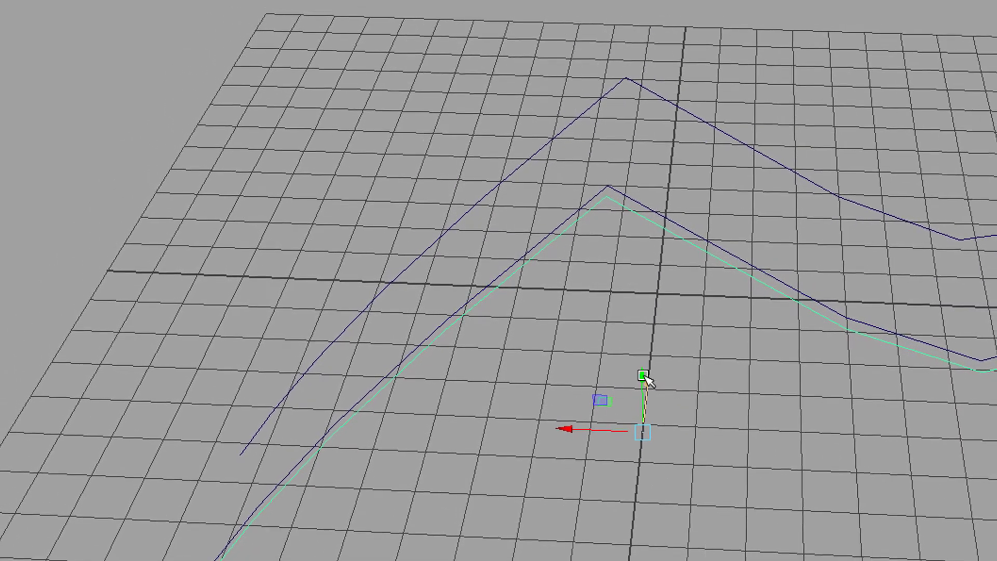
key(ctrl+d)
drag(640, 382, 629, 397)
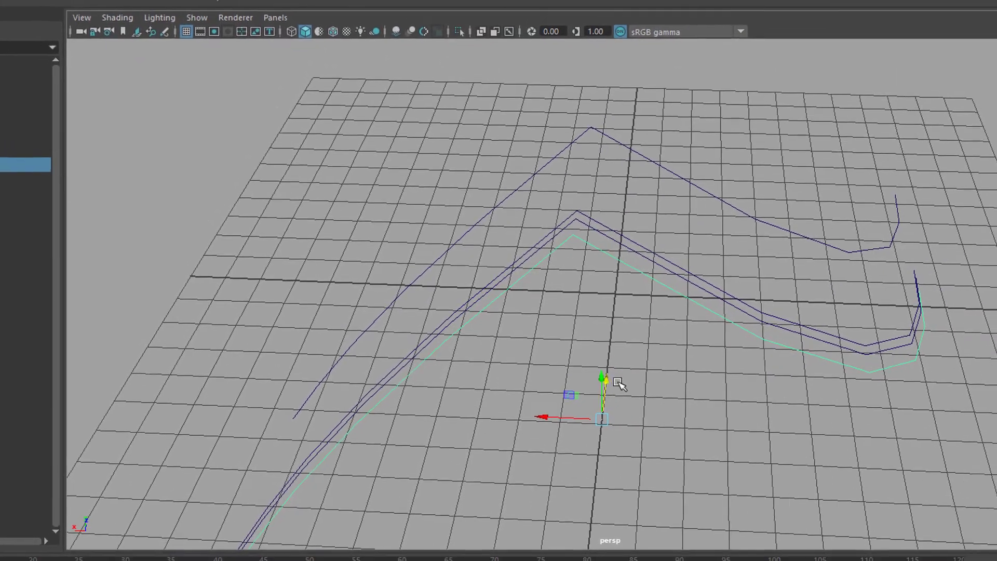
mouse_move(597, 378)
mouse_down()
mouse_move(600, 398)
mouse_move(586, 386)
mouse_up()
key(ctrl+d)
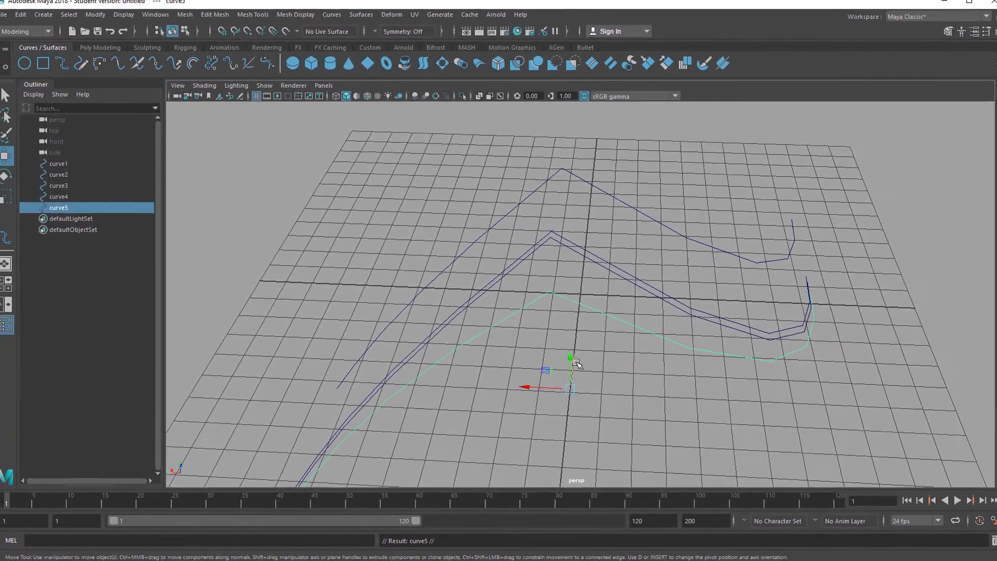
drag(580, 375, 564, 439)
alt+right_drag(563, 439, 389, 396)
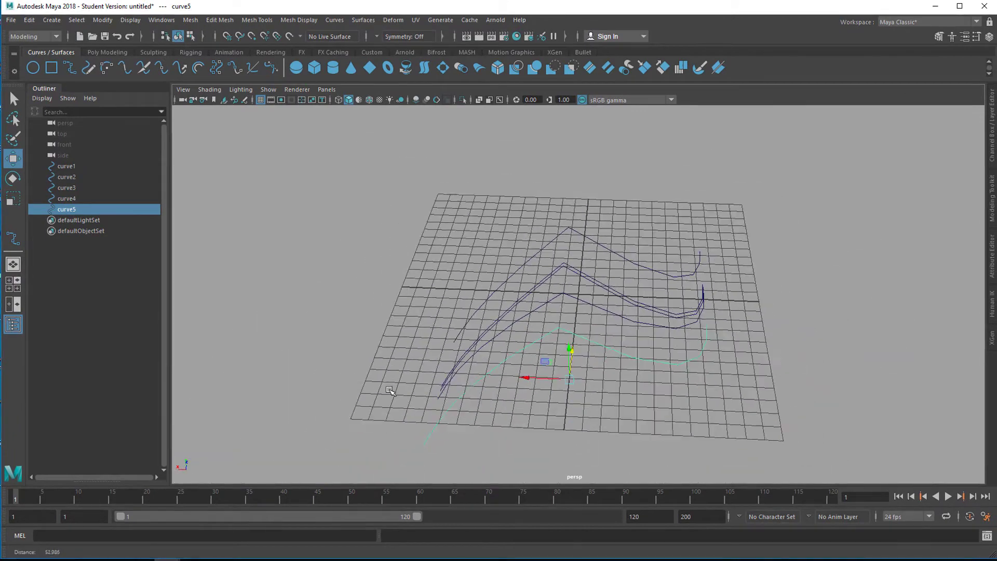
- Scale curve5 down in Y to flatten it, then orbit around the curves
alt+drag(439, 373, 442, 363)
key(r)
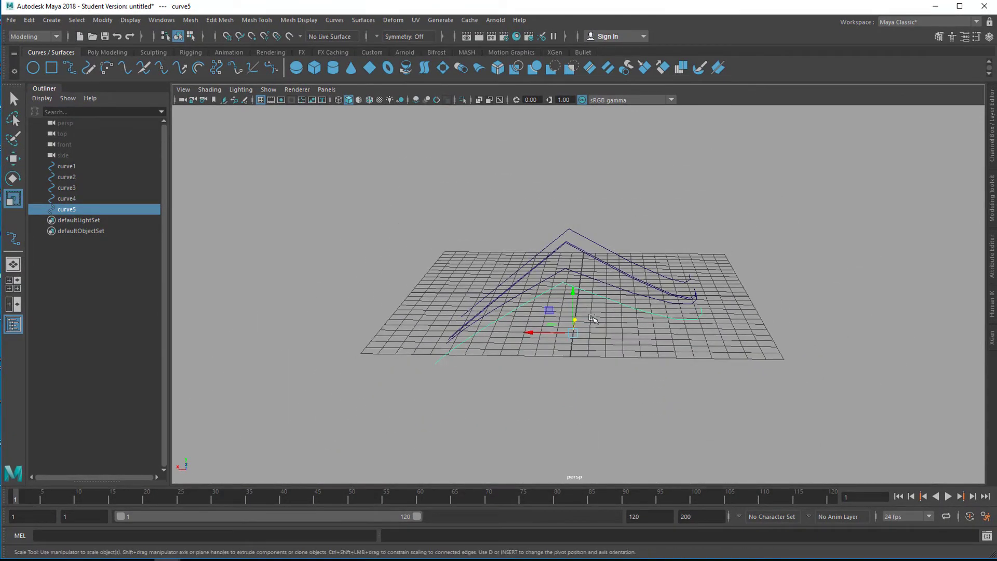
drag(573, 298, 573, 304)
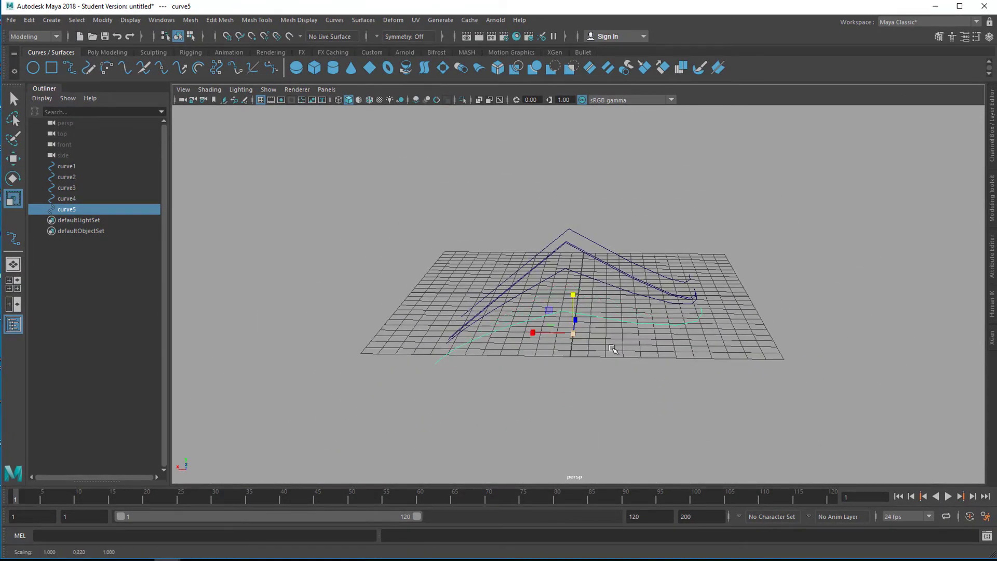
alt+drag(613, 349, 684, 305)
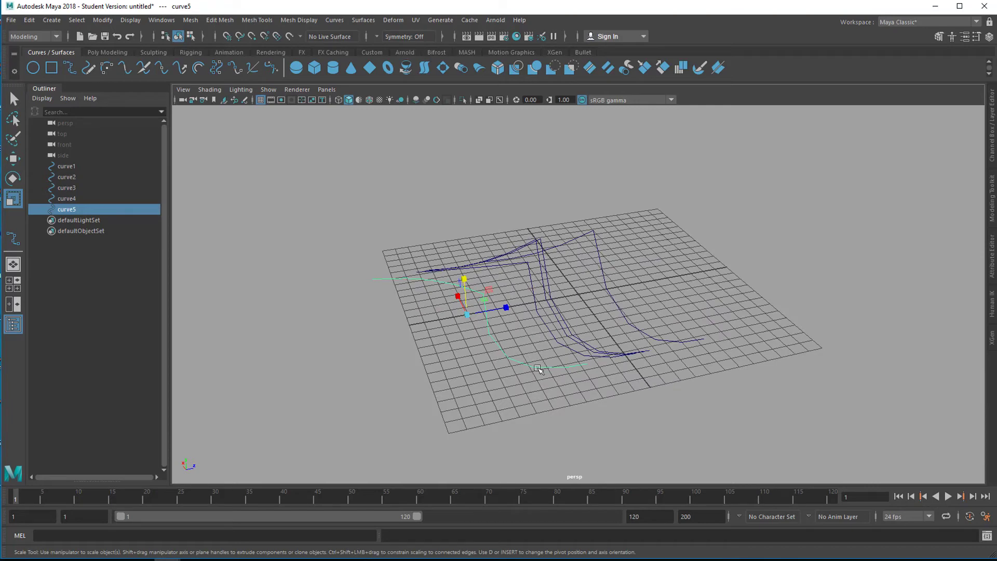
alt+drag(538, 368, 641, 288)
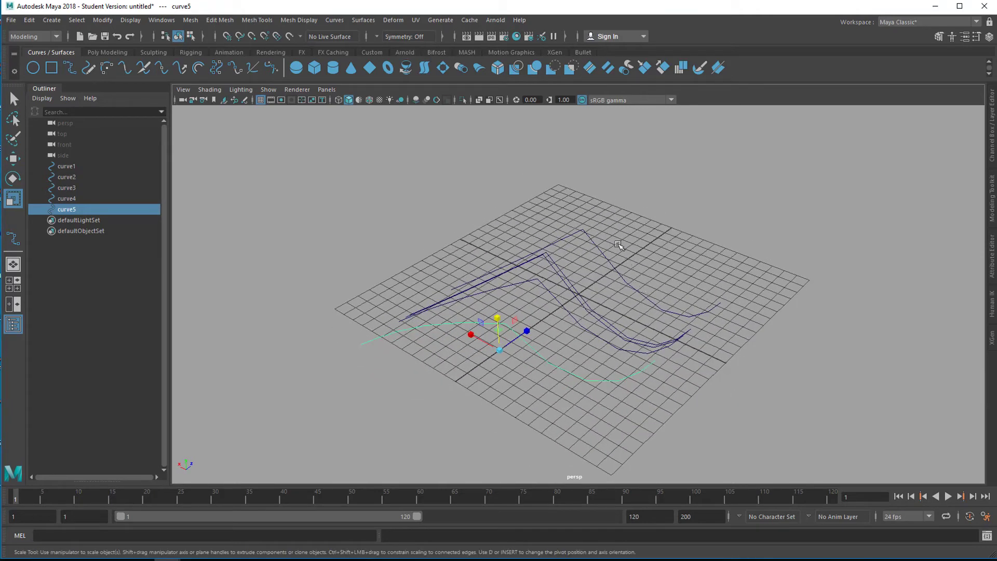
- Select curve1 through curve5 in order
click(616, 291)
alt+right_drag(527, 342, 769, 346)
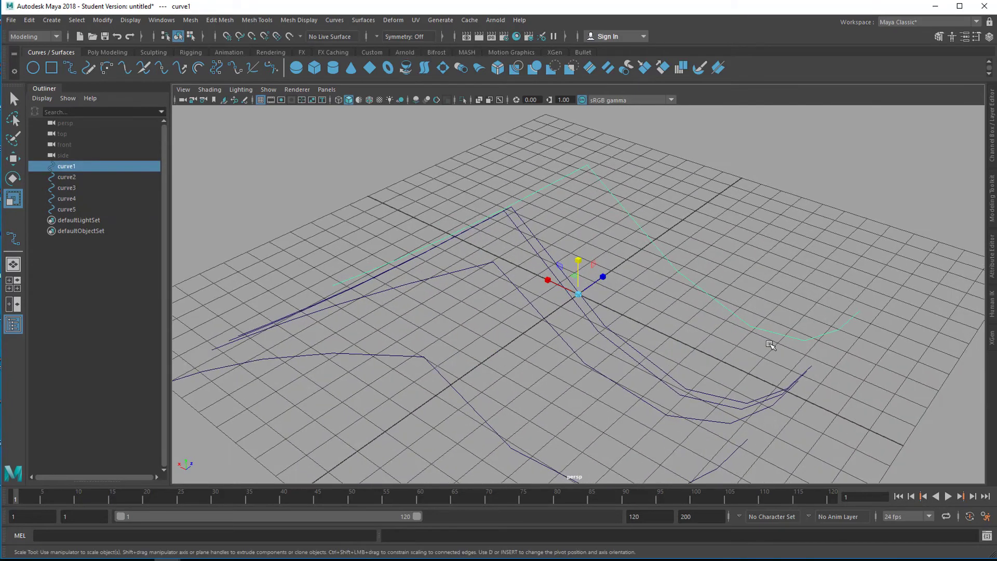
key(q)
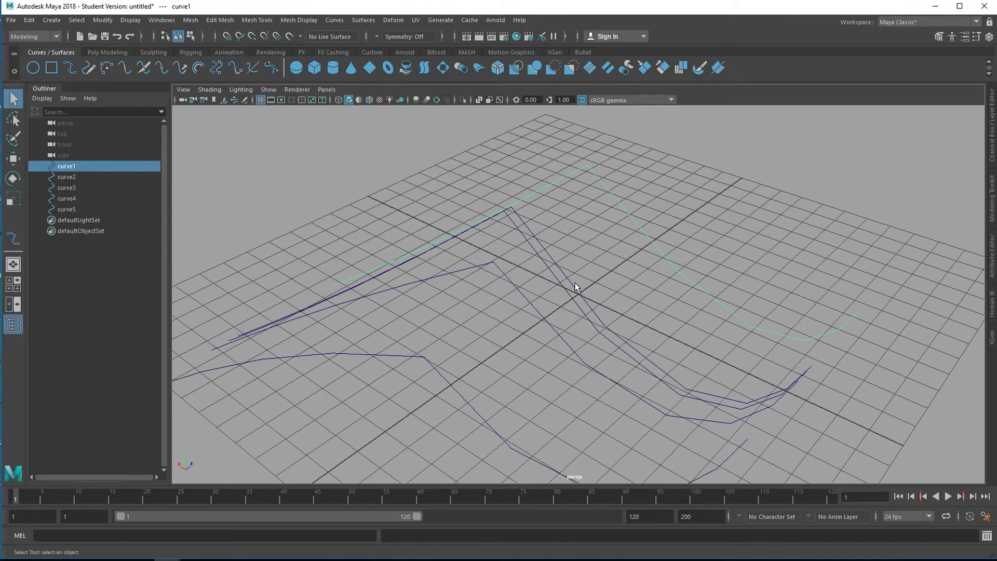
shift+click(575, 297)
shift+click(564, 317)
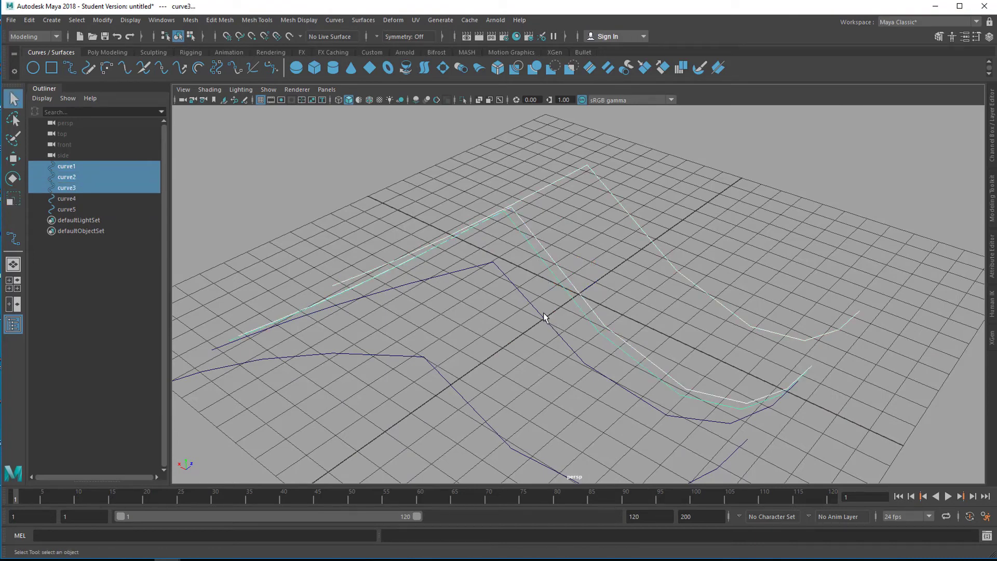
shift+click(545, 317)
shift+click(444, 369)
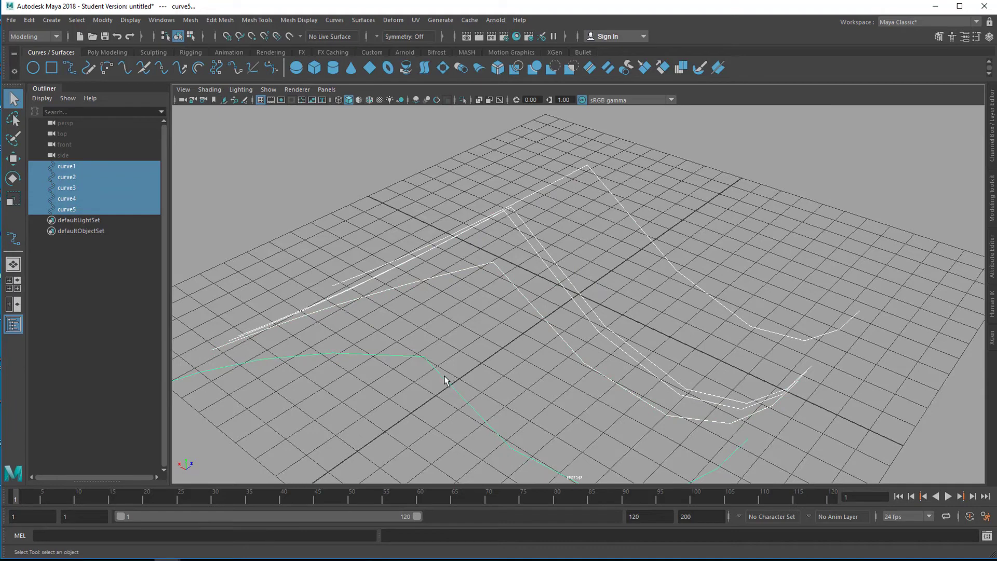
alt+drag(443, 375, 478, 269)
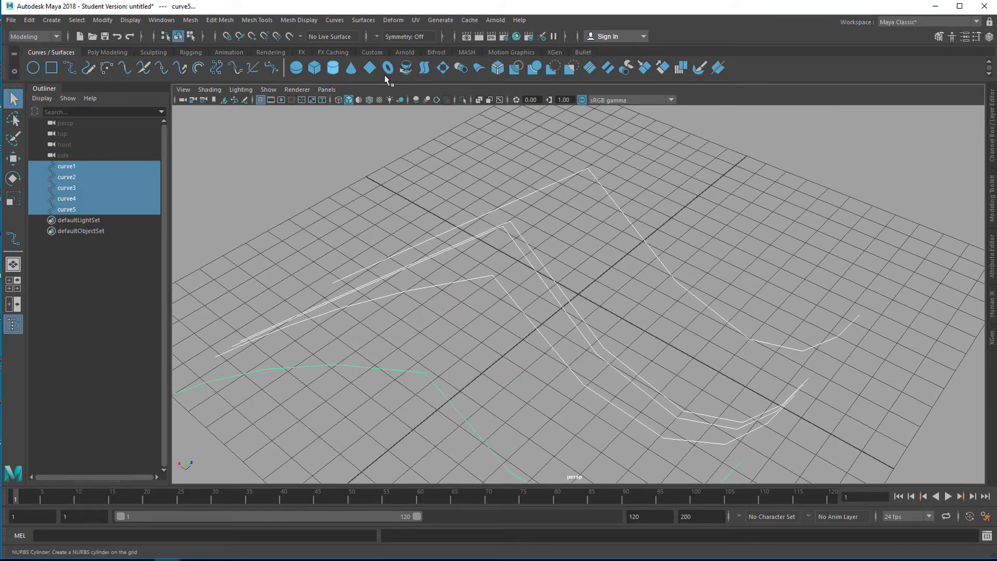
- Loft a surface through the selected curves from the shelf, then deselect it
click(425, 68)
alt+drag(675, 332, 611, 265)
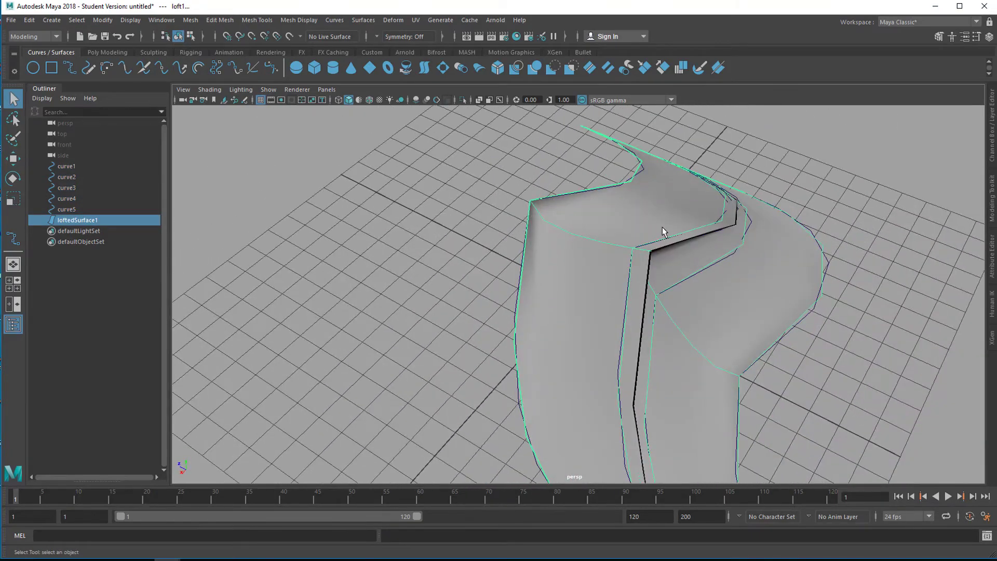
alt+drag(723, 338, 827, 333)
click(856, 377)
alt+drag(856, 377, 695, 341)
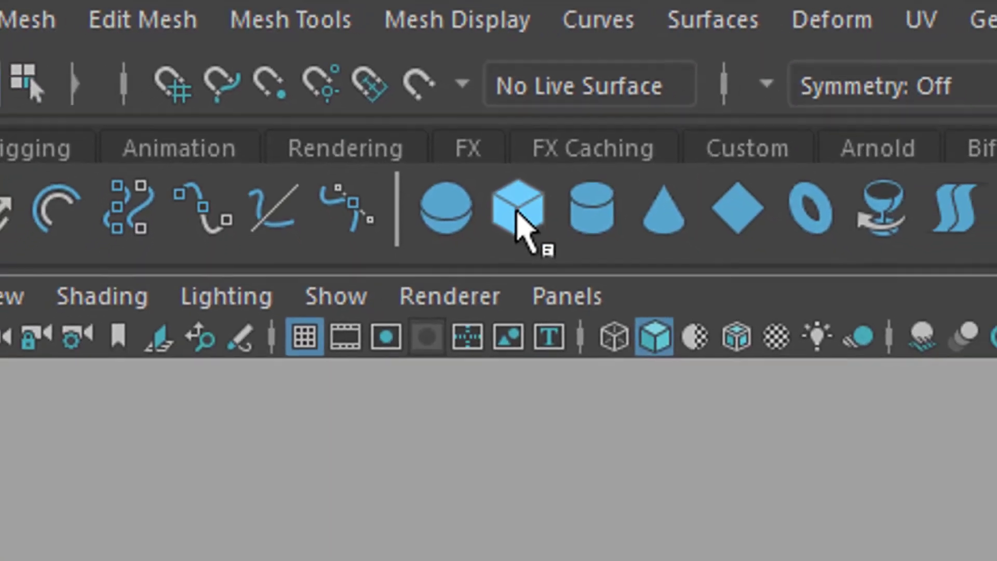
- Create a NURBS cube and delete curve1 through loftedSurface1 via the Outliner
click(555, 233)
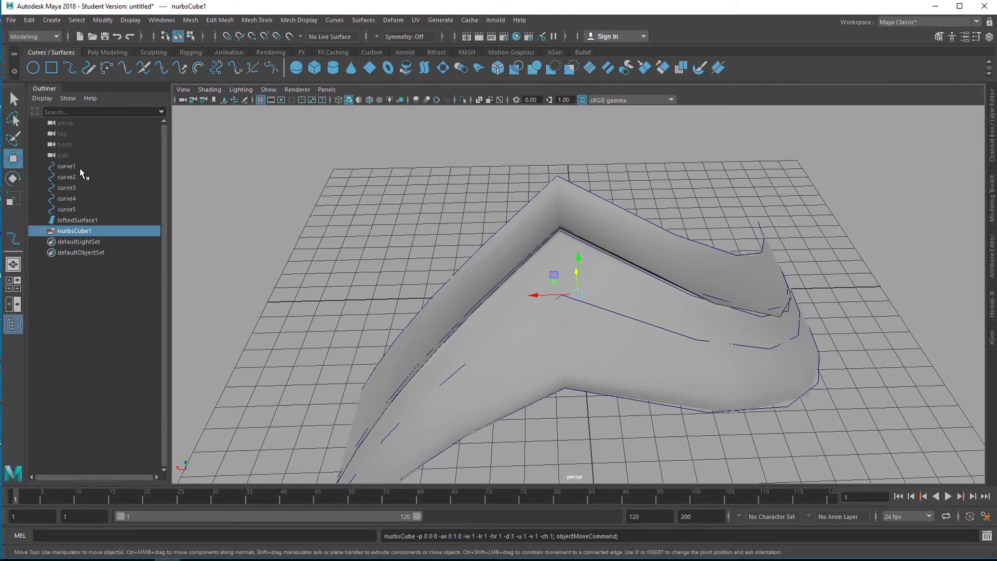
click(79, 167)
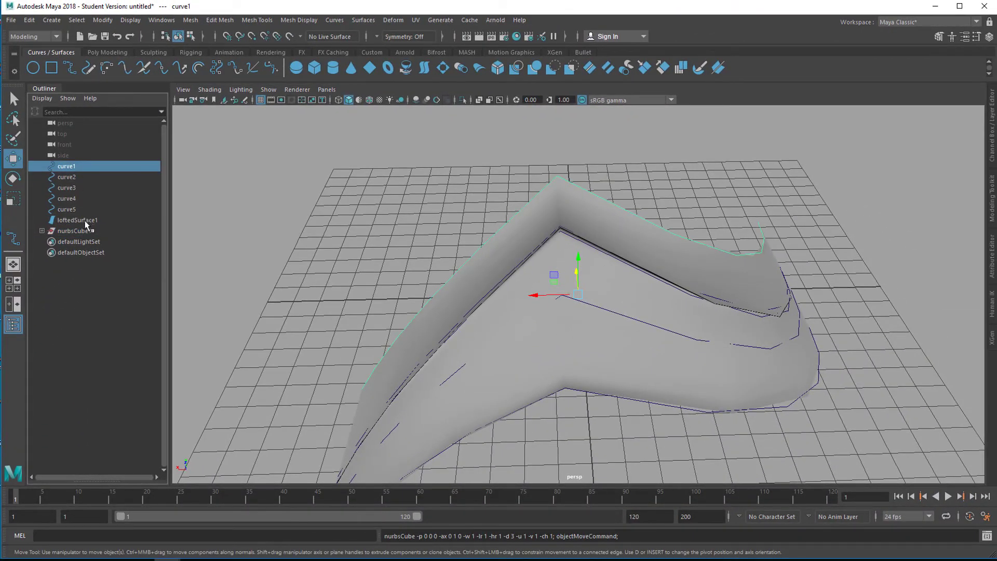
shift+click(85, 222)
key(Delete)
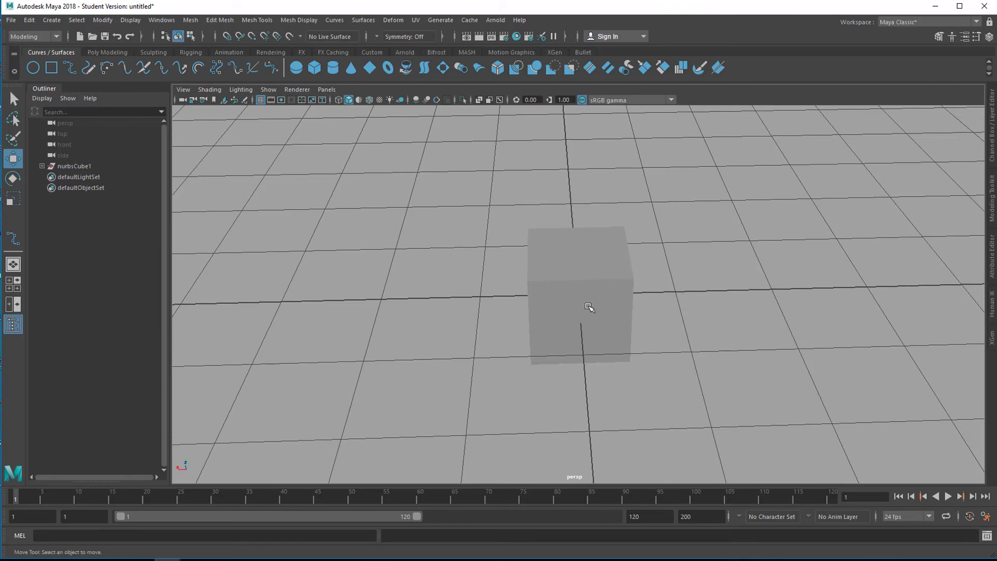
- Select nurbsCube1 and tilt the view to look down on it
scroll(469, 327, down, 5)
click(649, 291)
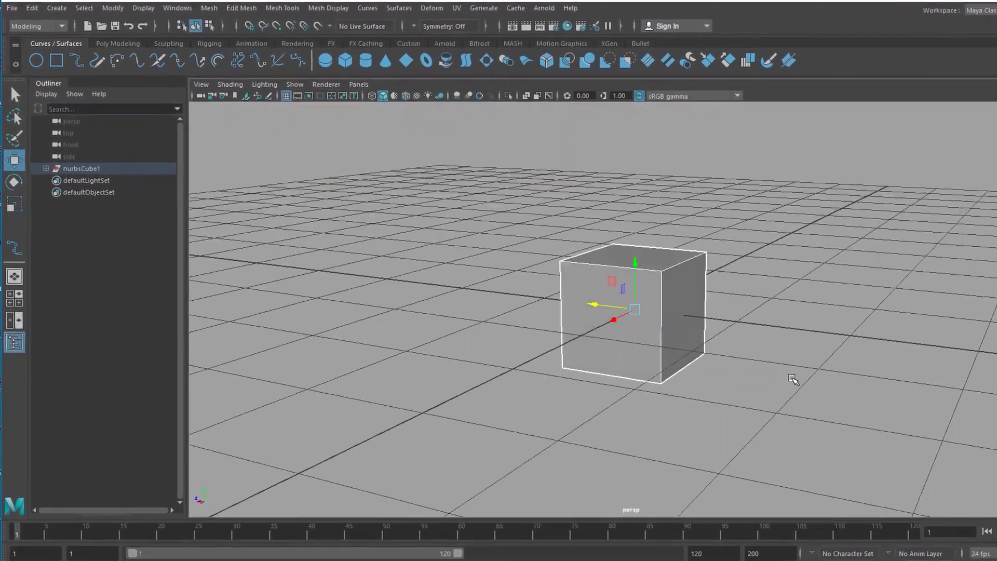
alt+drag(793, 379, 725, 317)
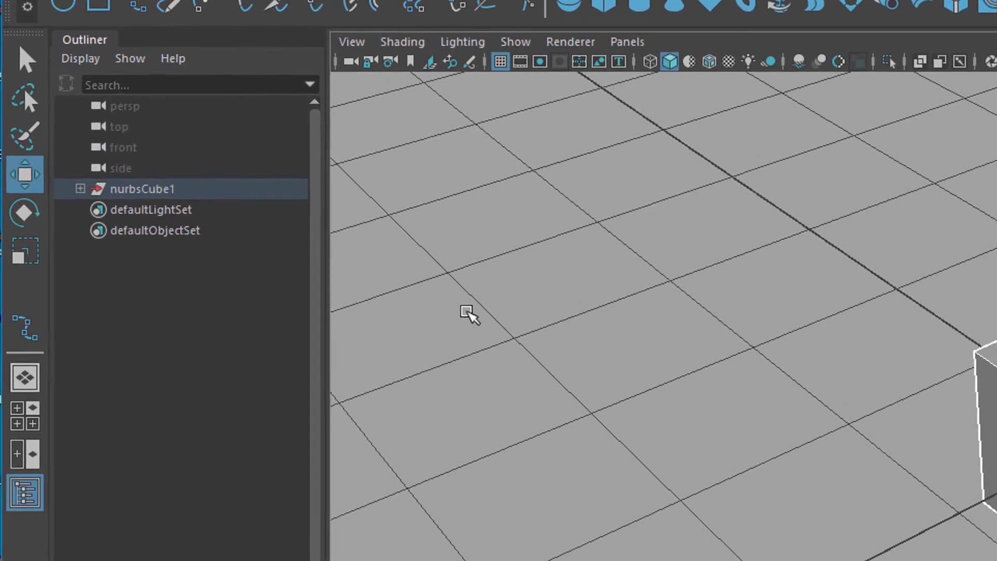
- Expand nurbsCube1 in the Outliner and select its top, bottom, left, right and front faces in turn
click(87, 193)
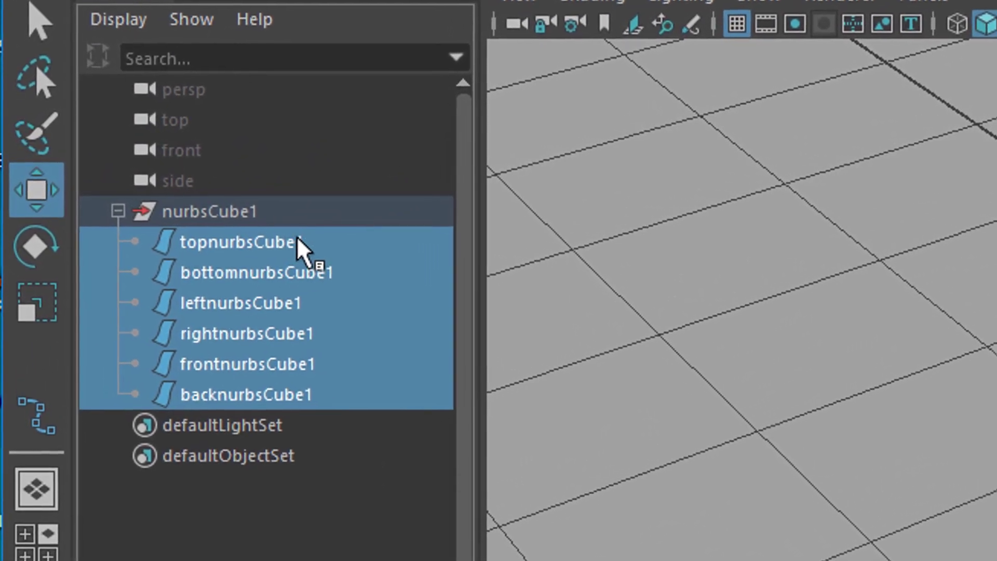
click(301, 244)
click(301, 275)
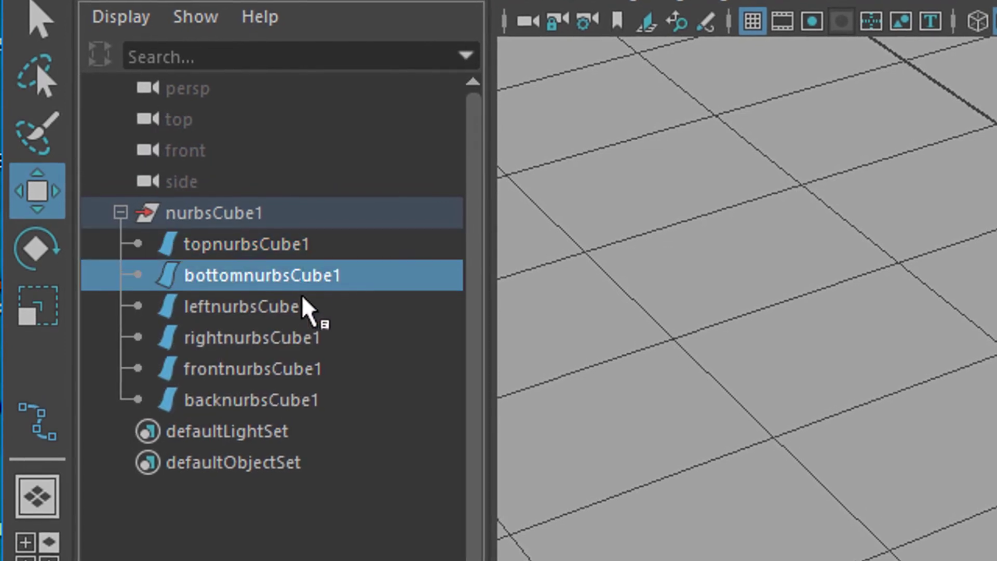
click(298, 302)
click(294, 336)
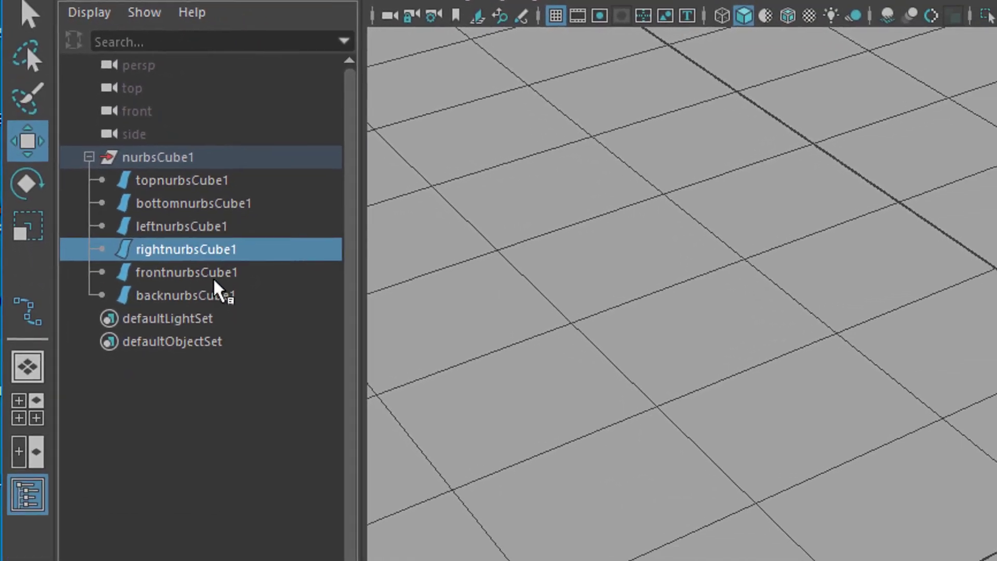
click(291, 368)
click(166, 247)
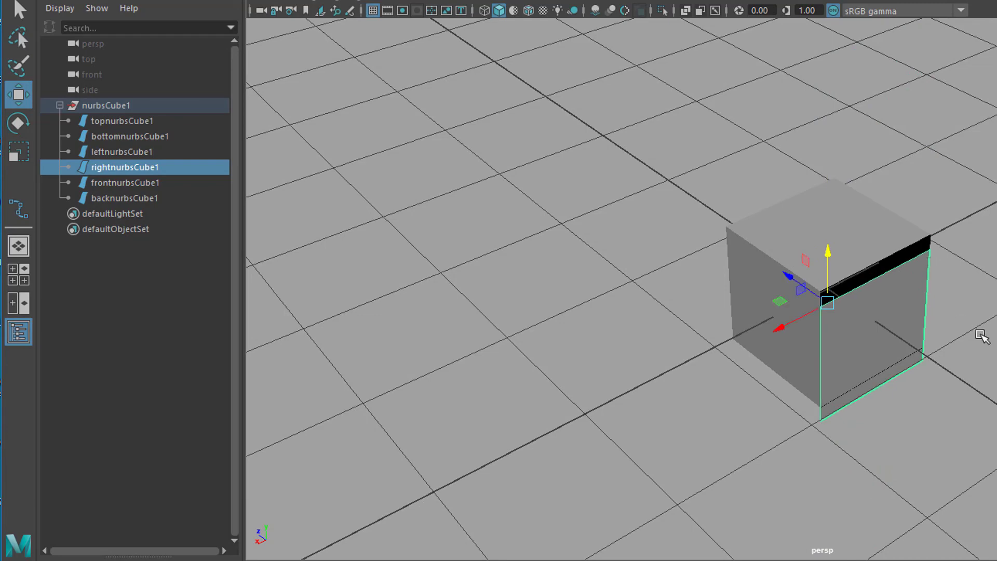
alt+drag(992, 418, 937, 445)
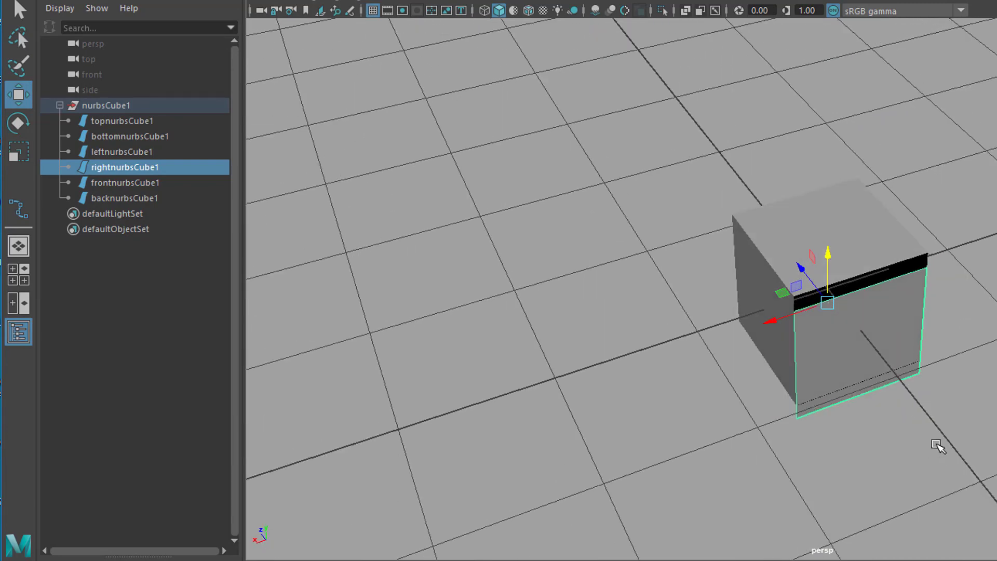